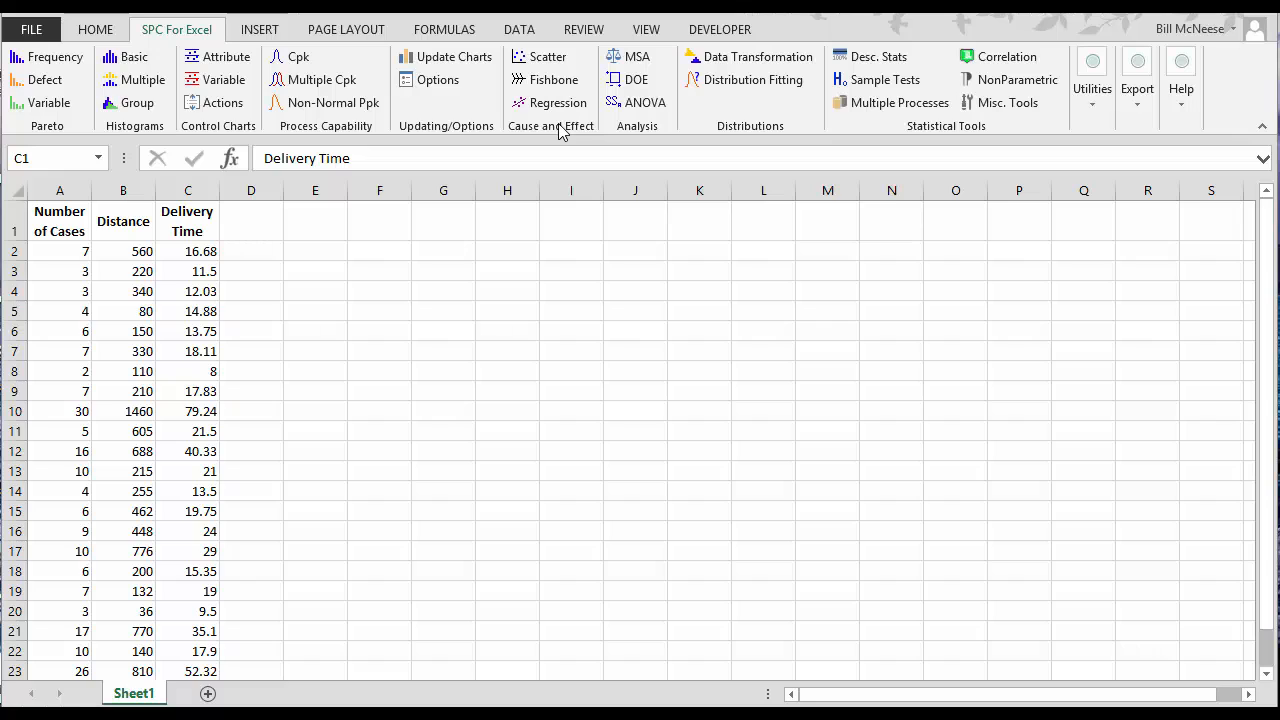
Step: Examine the Number of Cases, Distance and Delivery Time columns and their first row of data
left_click(190, 230)
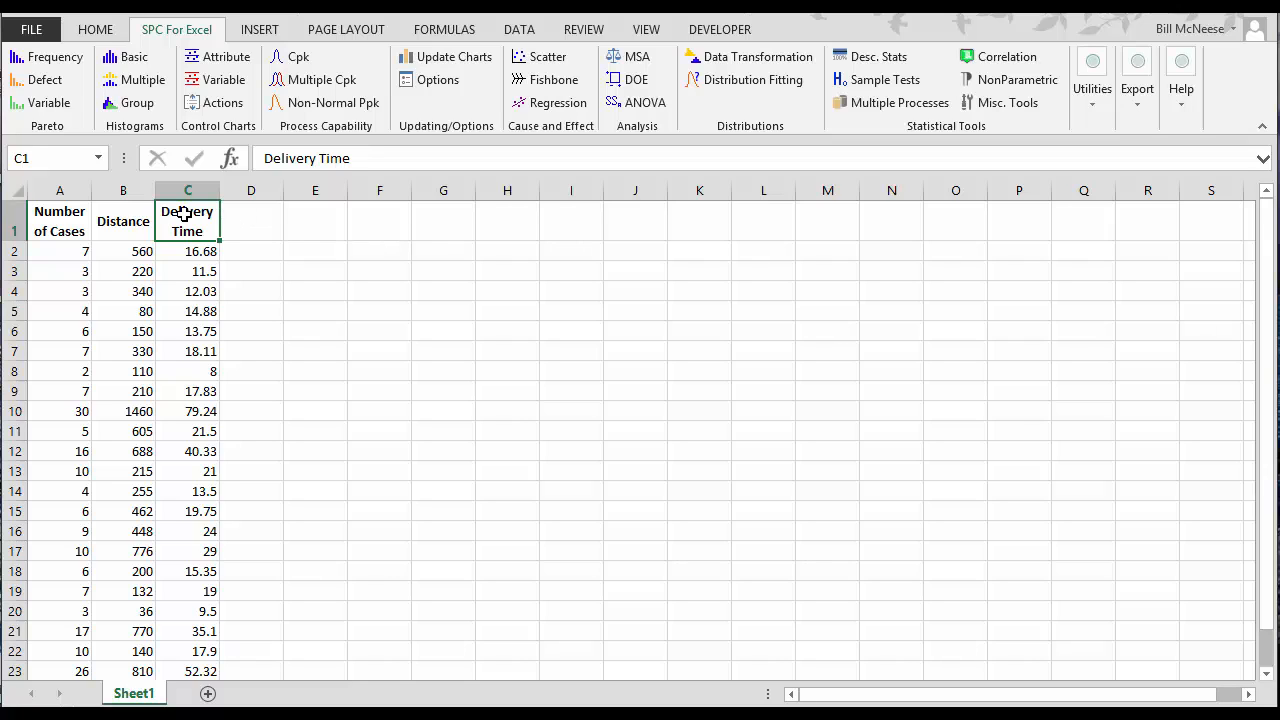
left_click(66, 226)
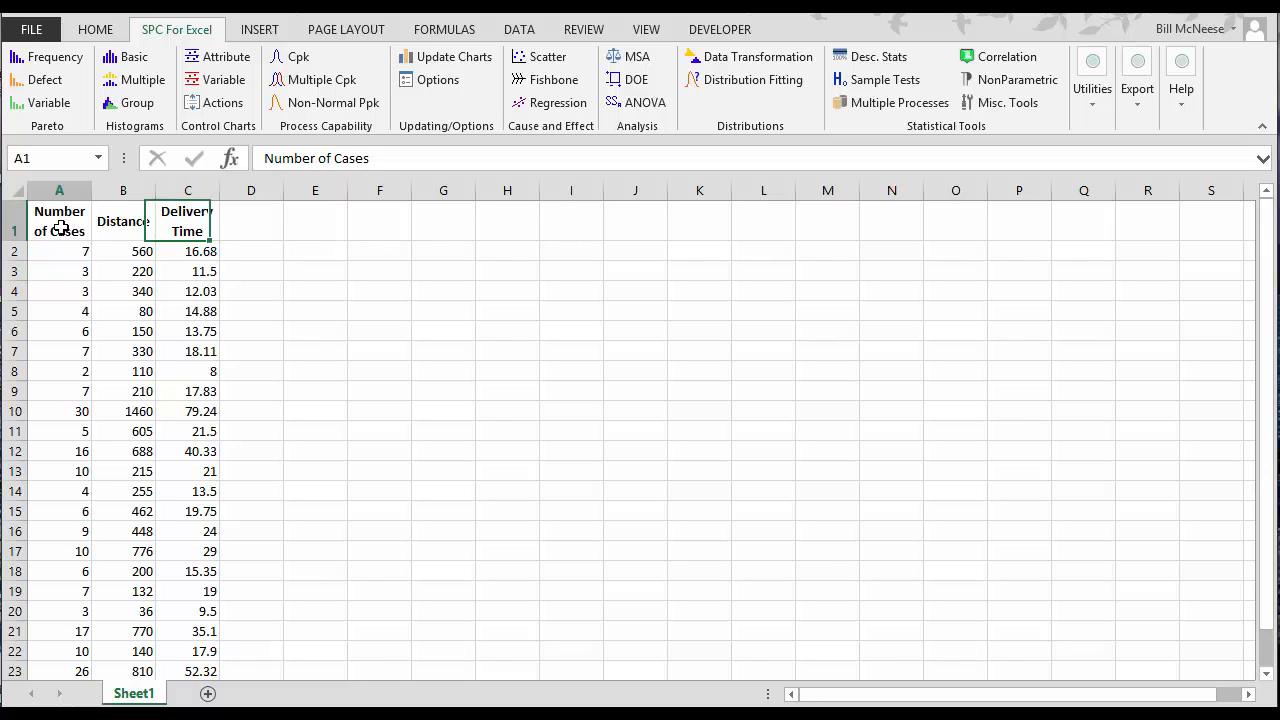
left_click(127, 221)
left_click(183, 227)
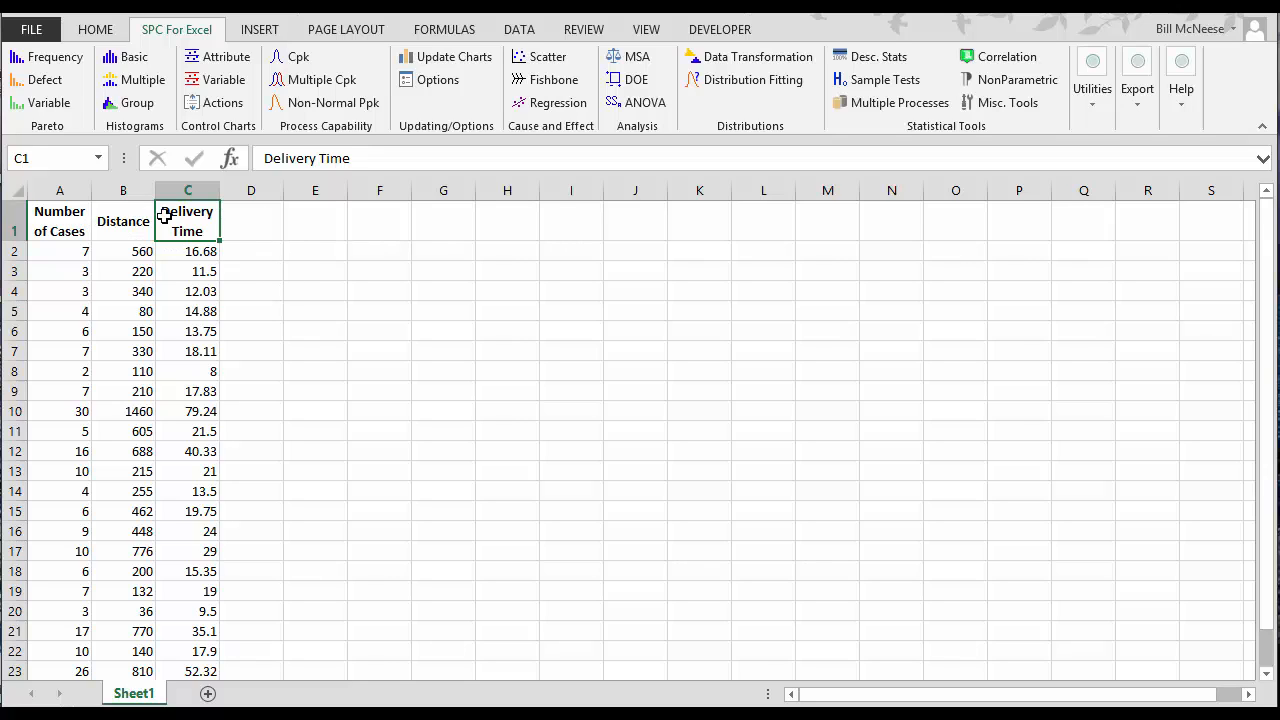
left_click(42, 230)
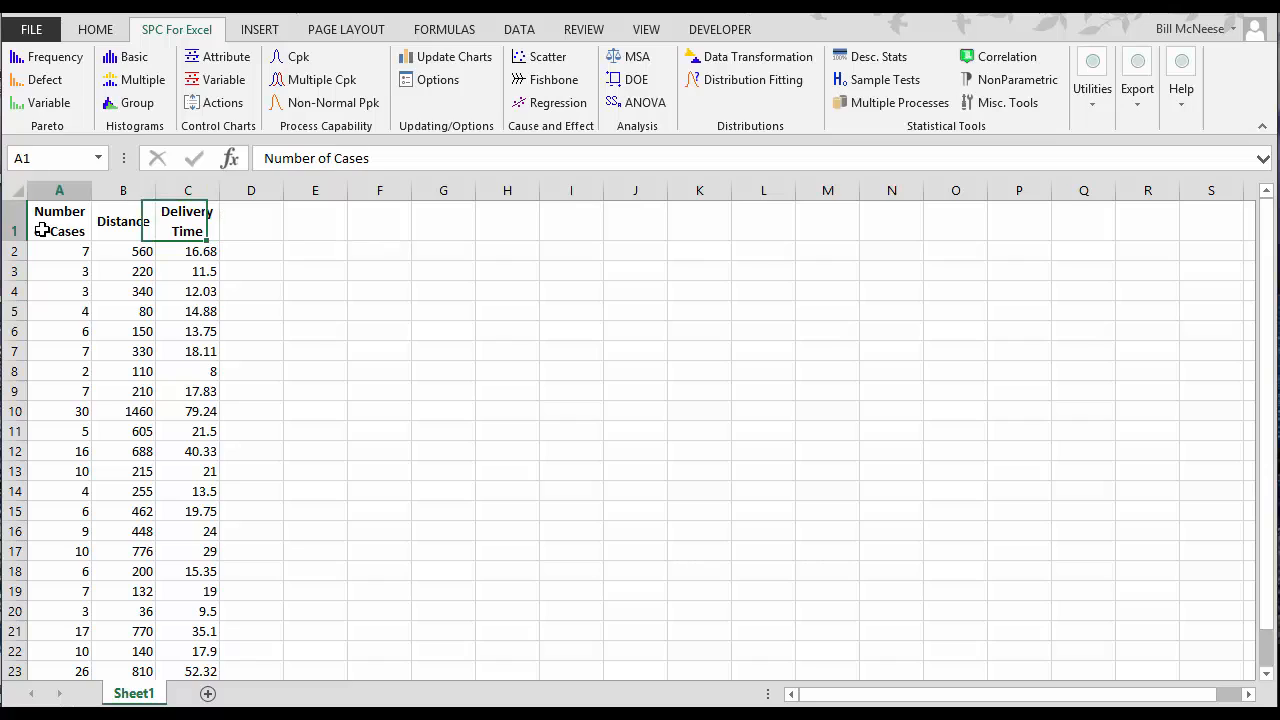
left_click(119, 229)
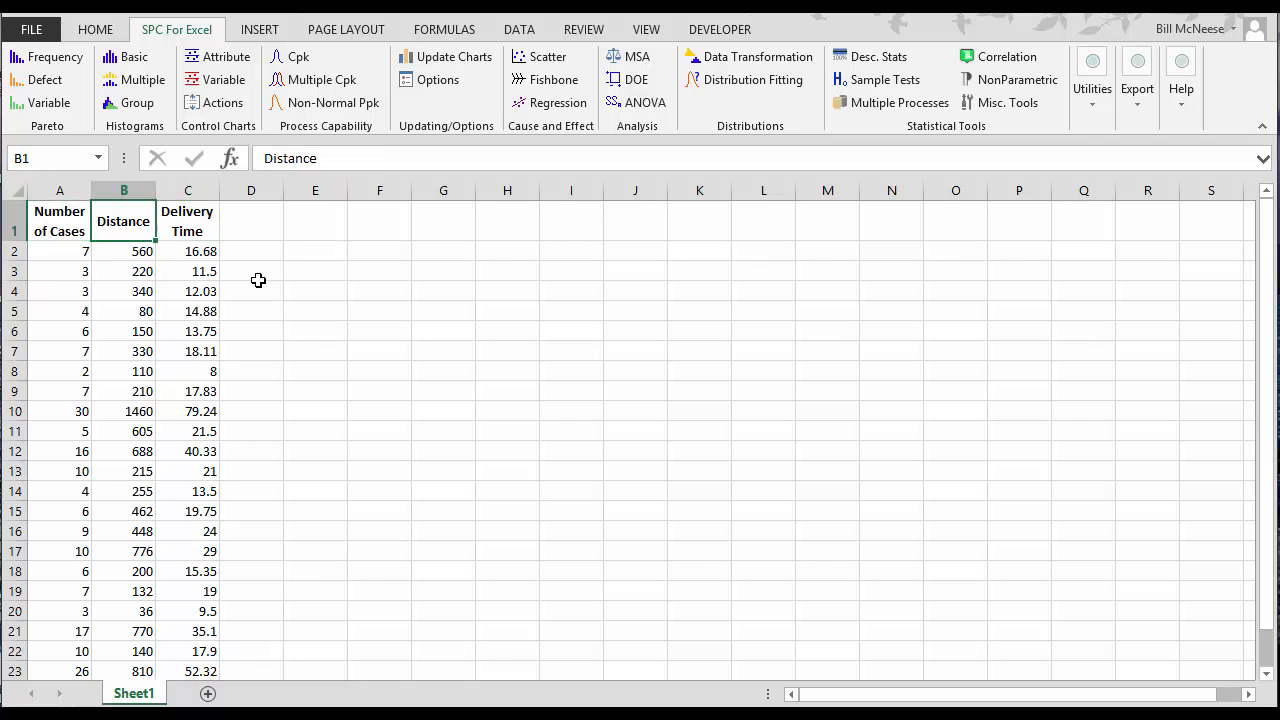
left_click(207, 227)
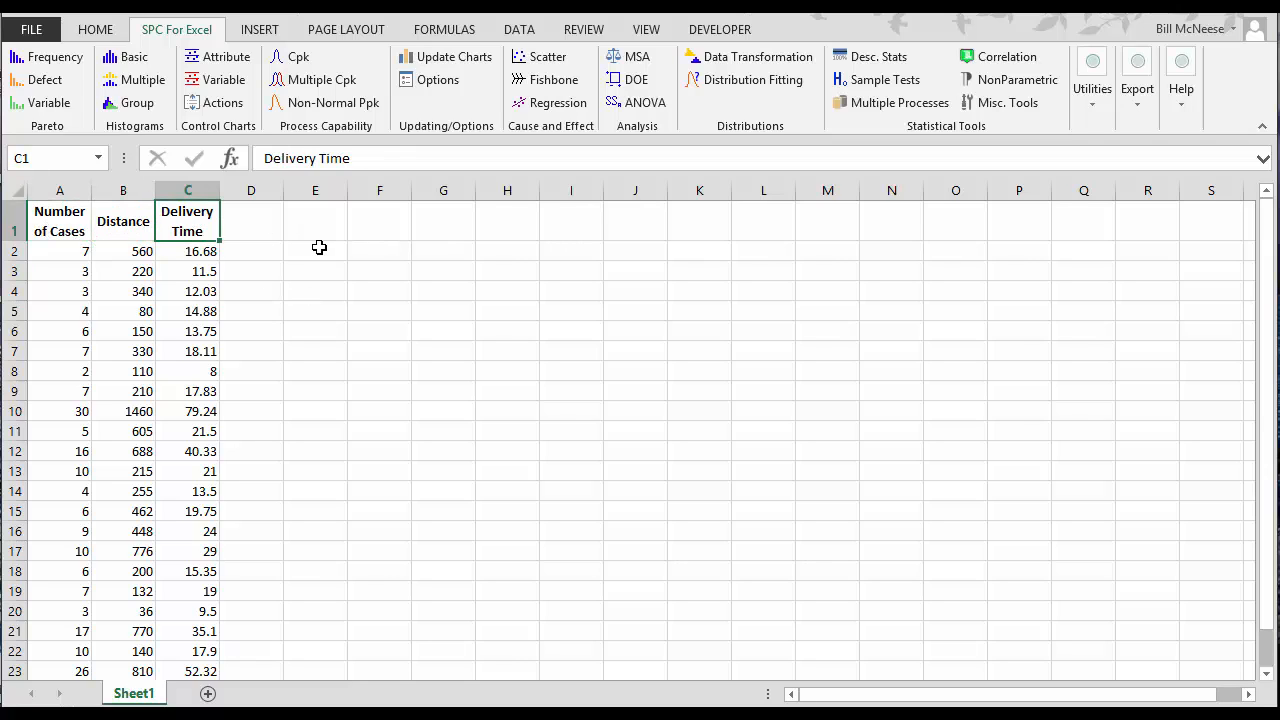
left_click(63, 256)
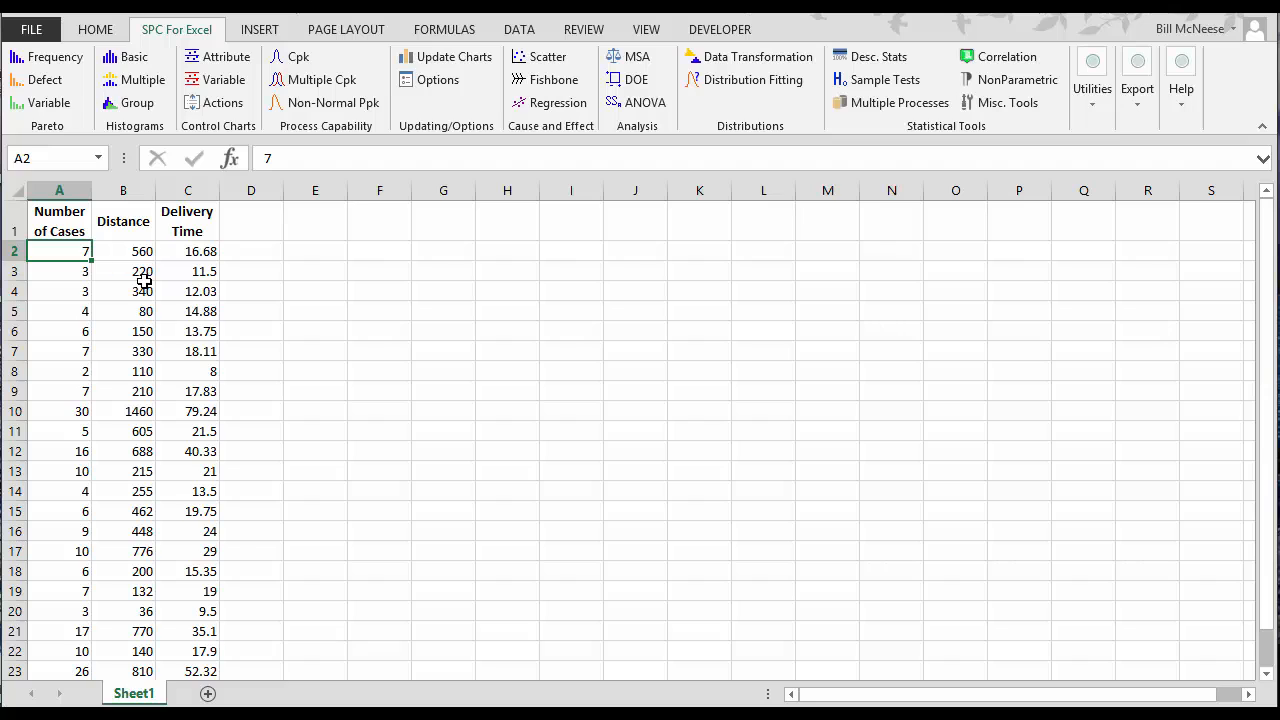
left_click(130, 253)
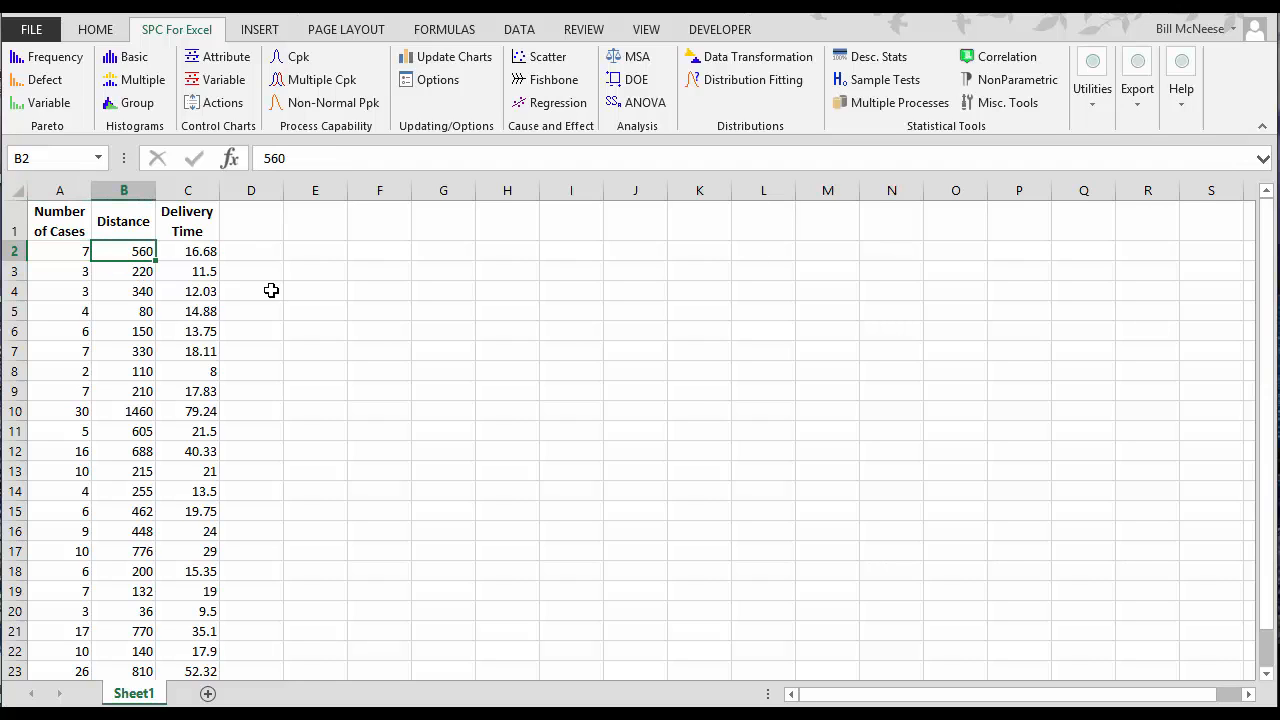
left_click(200, 256)
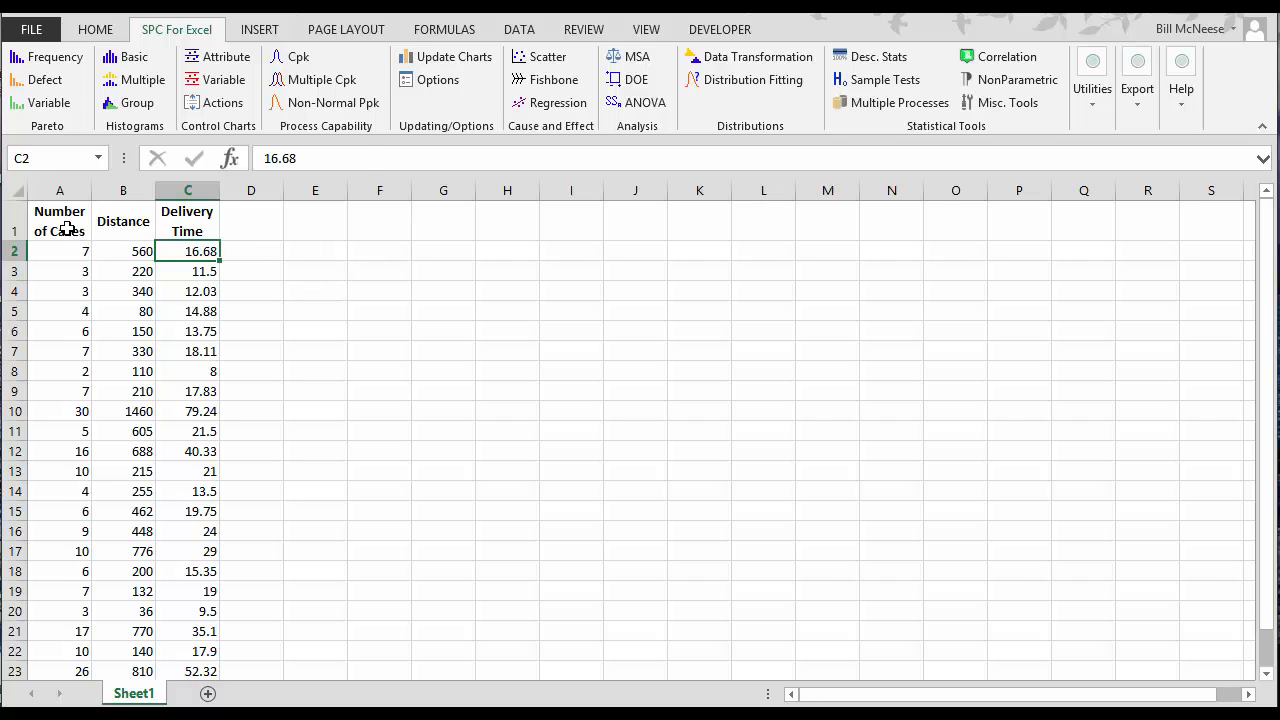
Step: Select the complete data set below the Number of Cases, Distance and Delivery Time headings with the Select Cells utility
left_click_drag(66, 228, 181, 210)
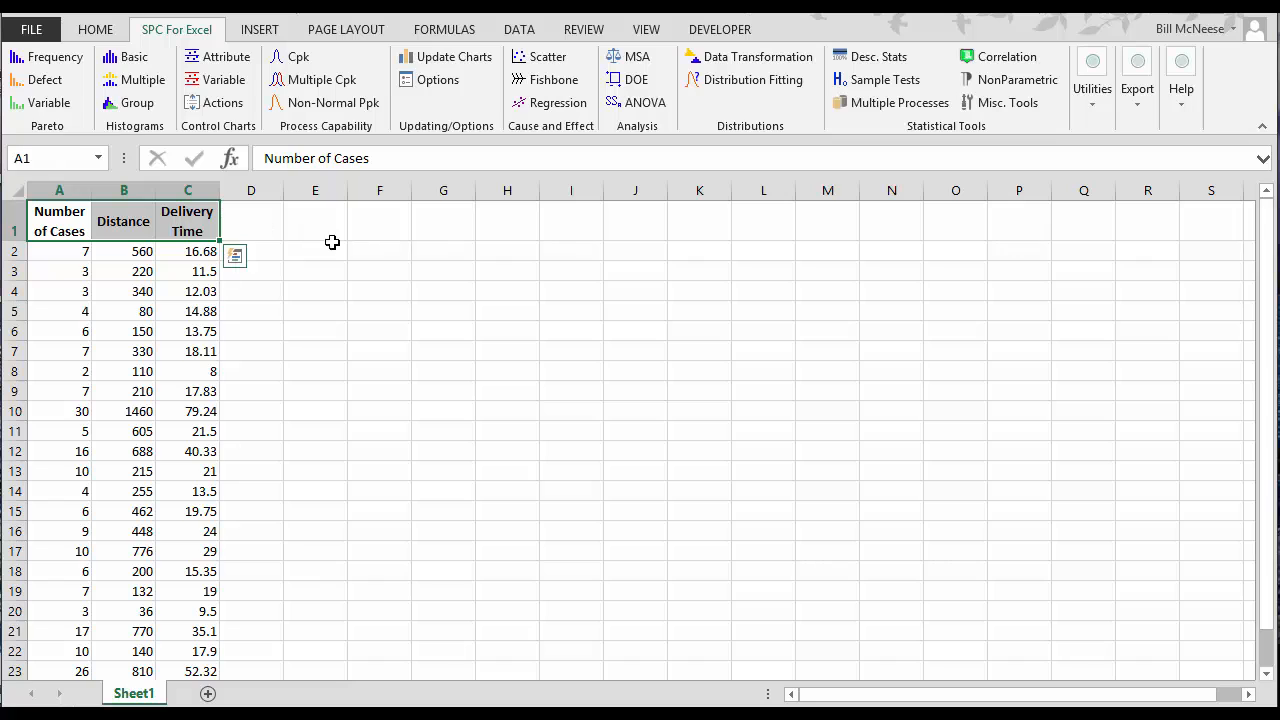
left_click(1093, 110)
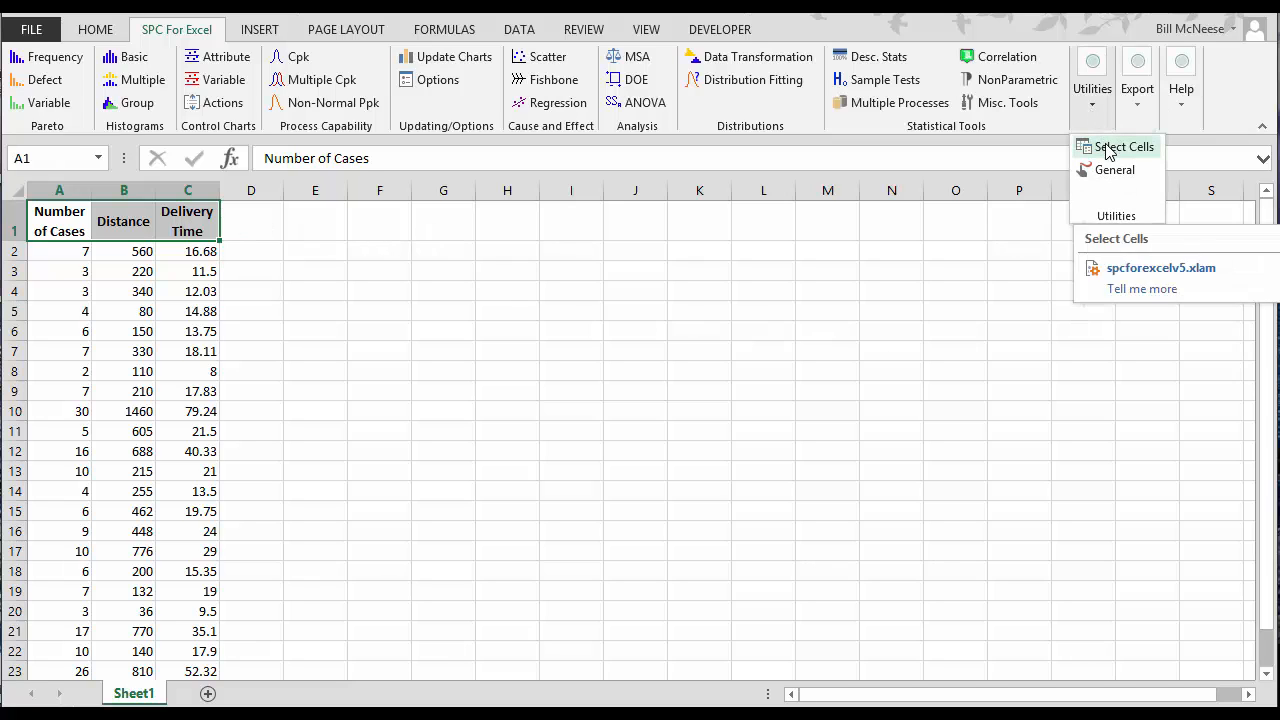
left_click(1108, 150)
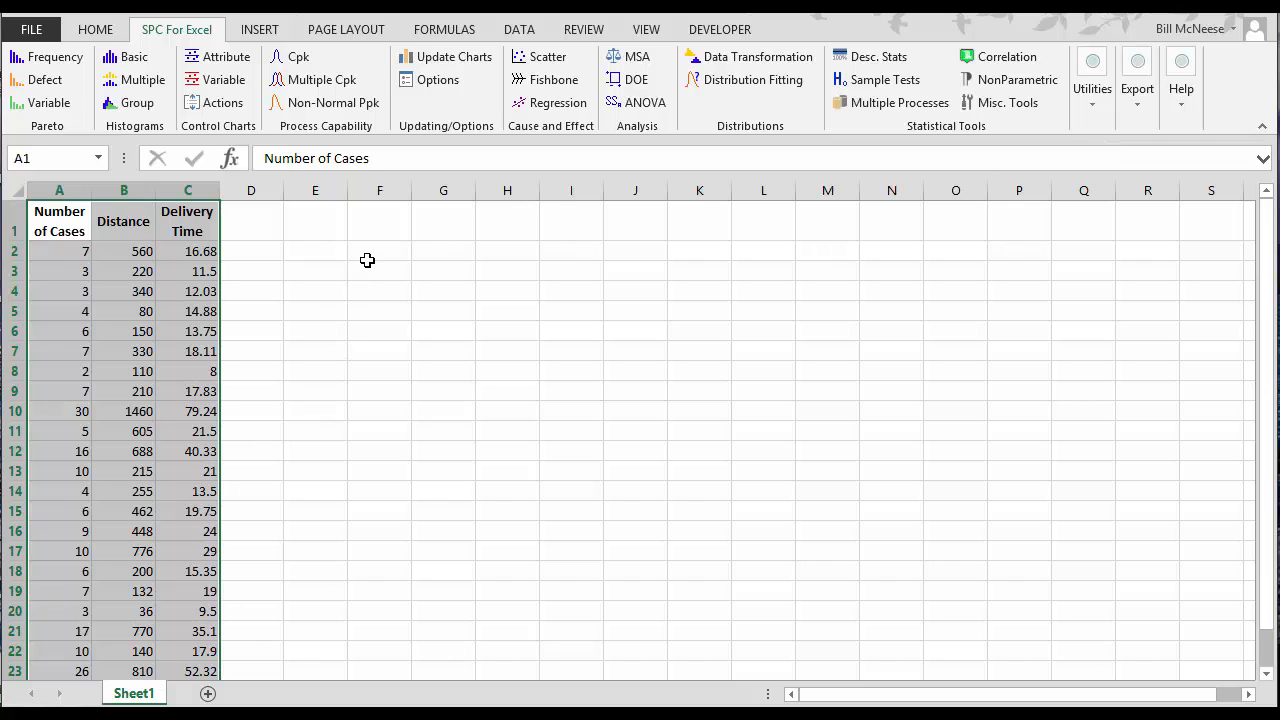
Step: Run a Regression with Y values $C$1:$C$26 and X values $A$1:$B$26, leaving Set b0 = Zero at No
left_click(551, 106)
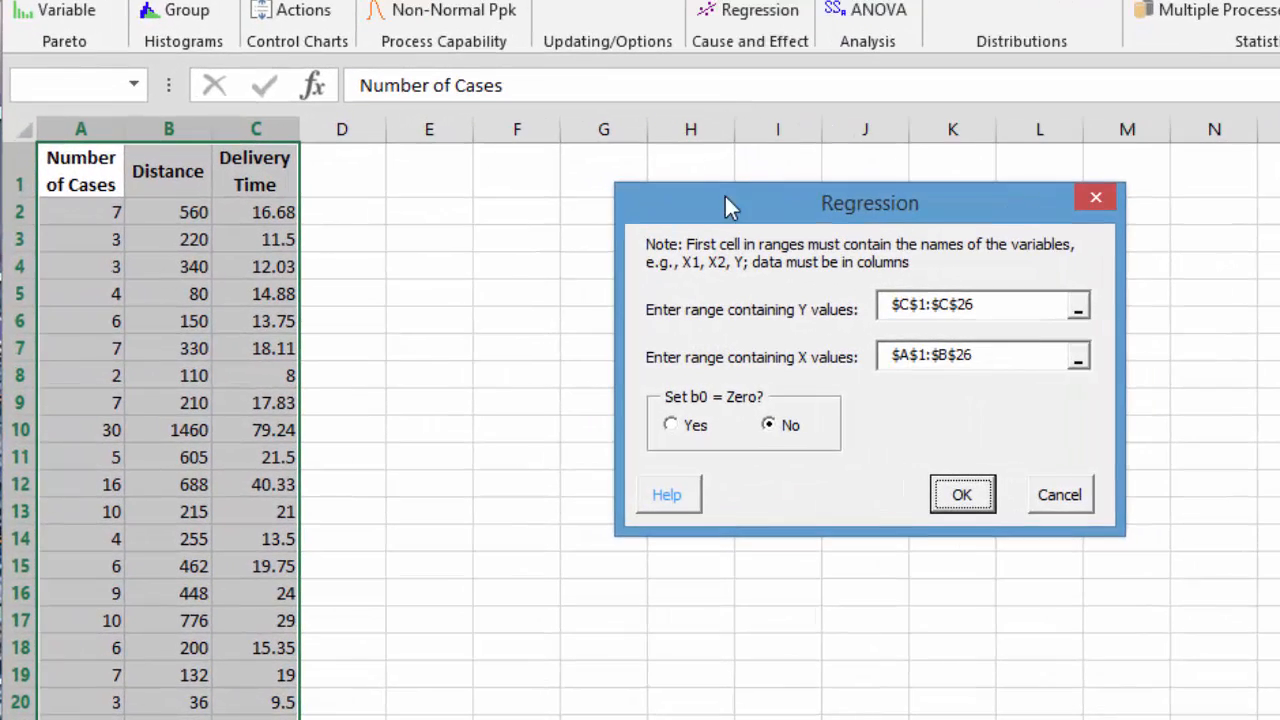
left_click(794, 284)
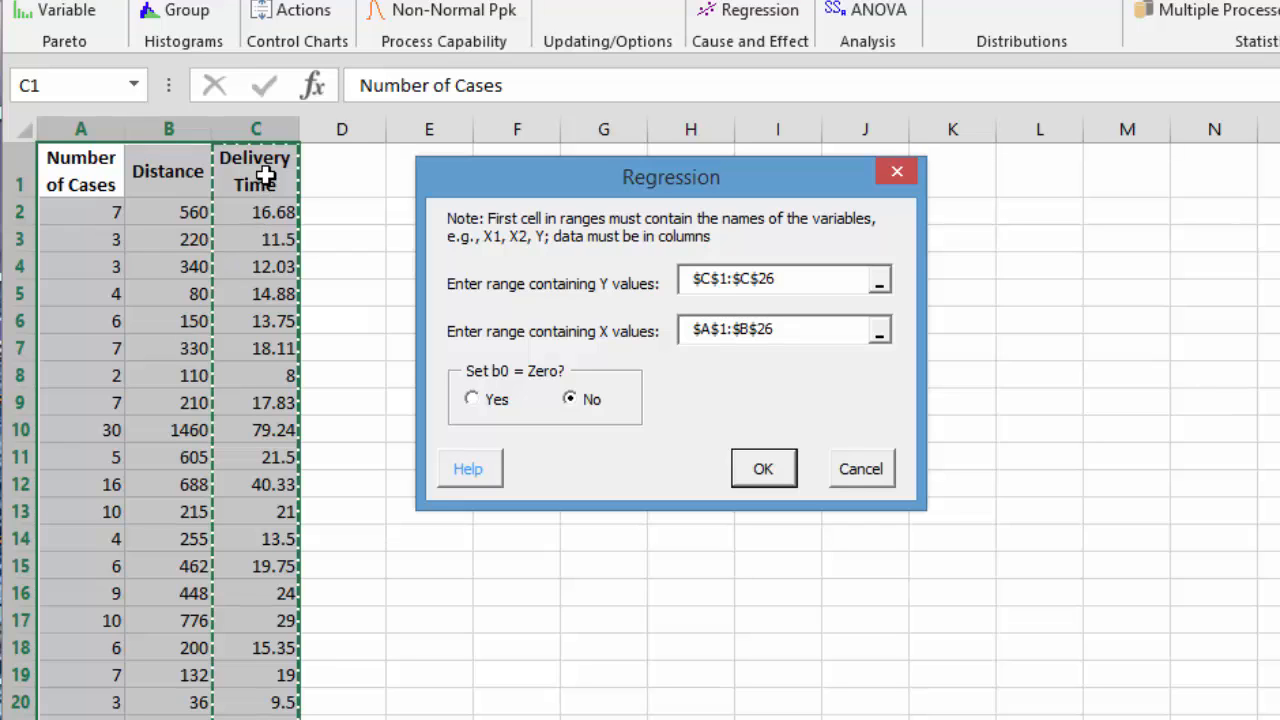
left_click(785, 335)
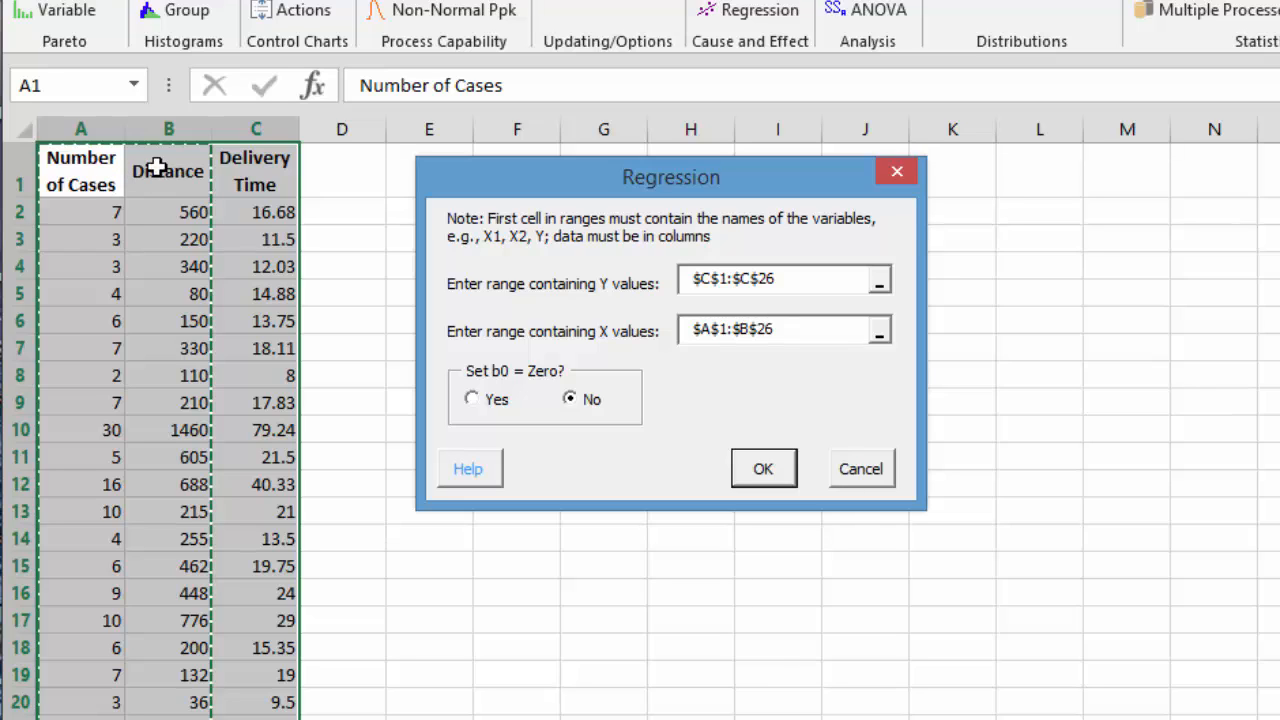
left_click(737, 335)
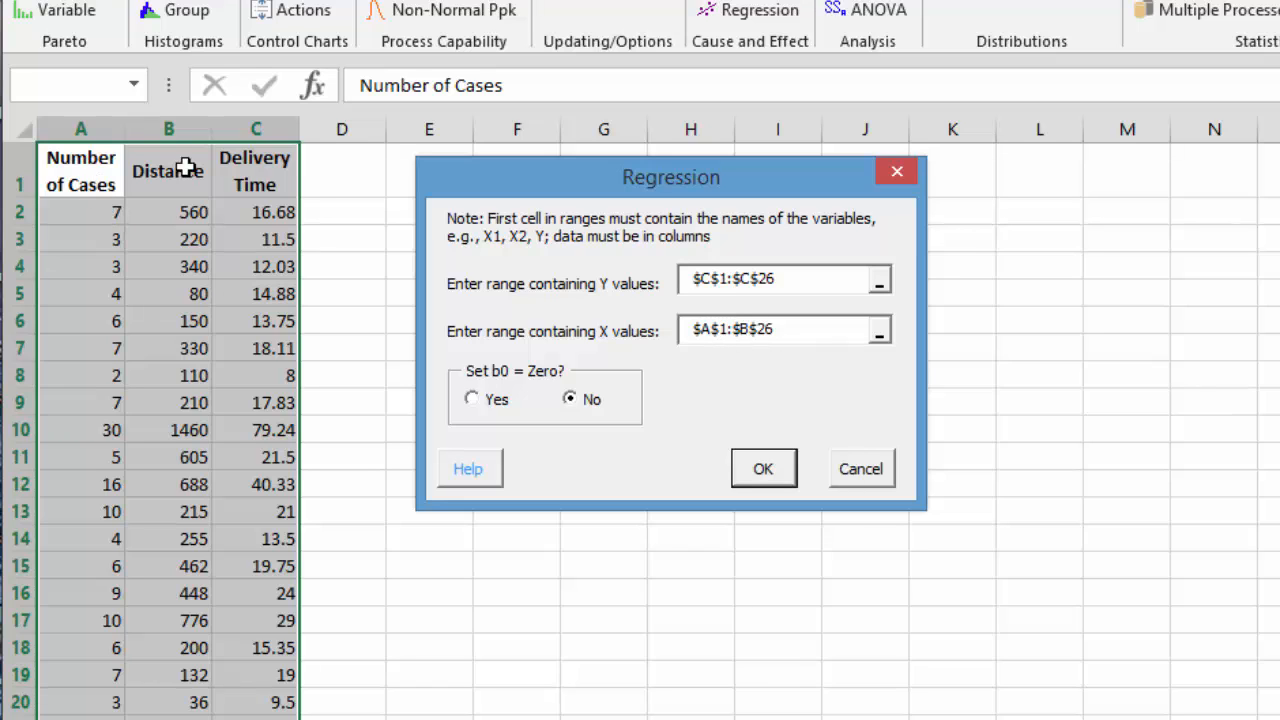
left_click(754, 474)
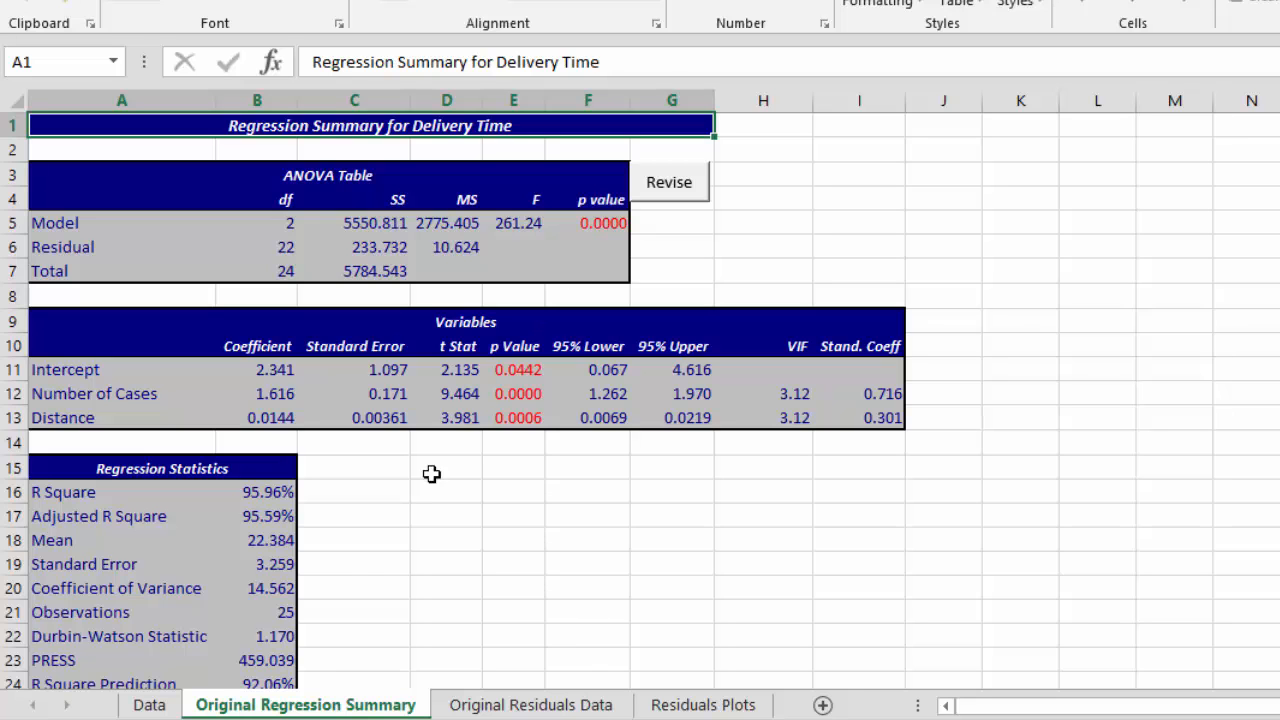
Step: Review the Number of Cases, Distance and Delivery Time columns on the regression workbook's Data sheet
left_click(149, 705)
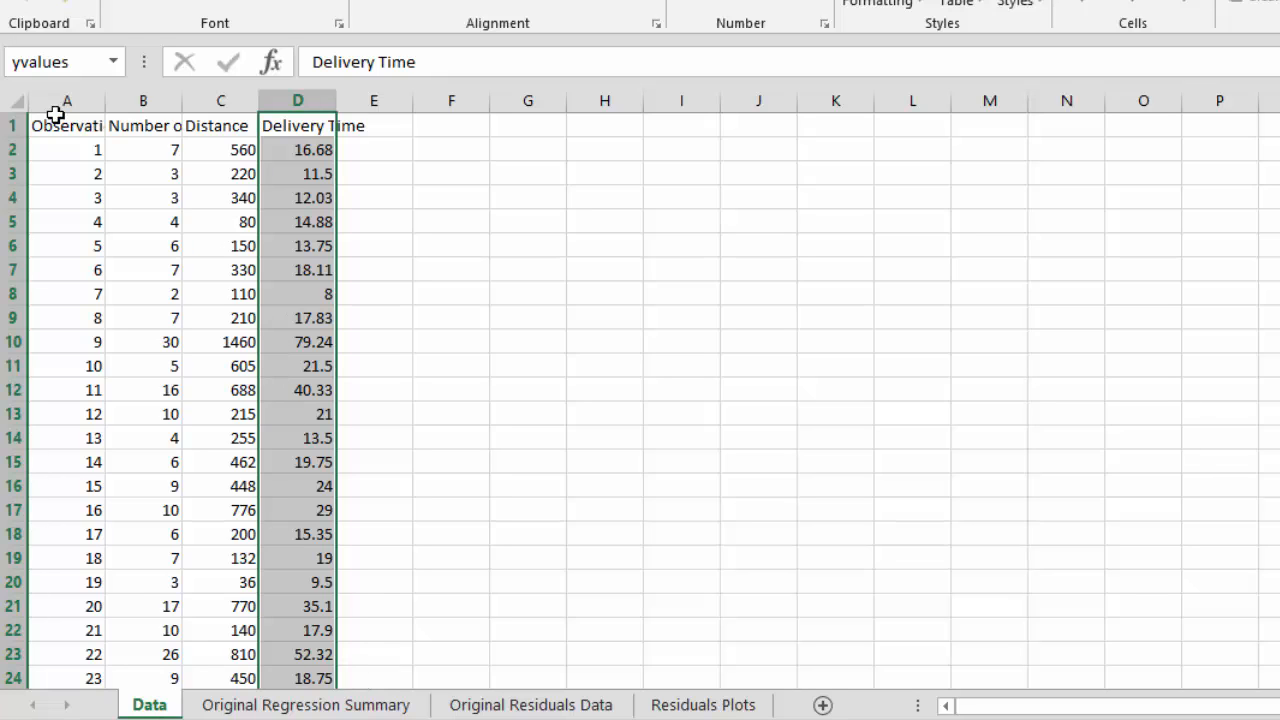
left_click(150, 126)
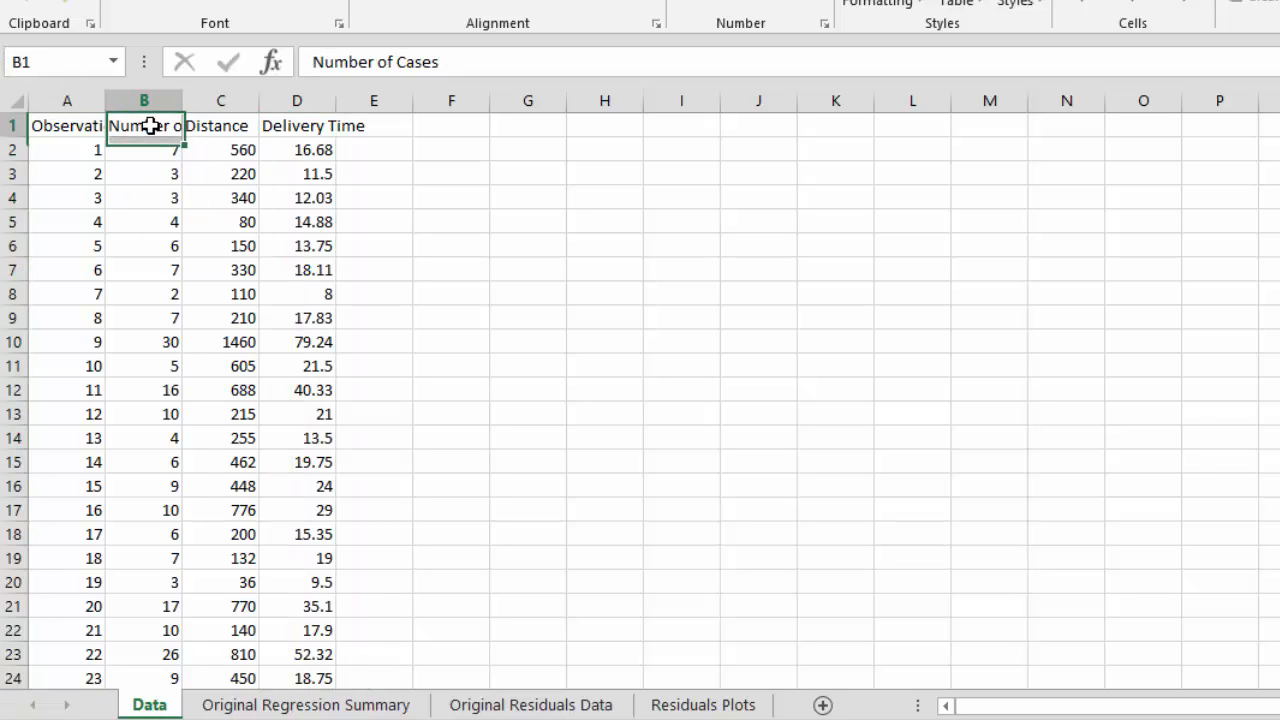
left_click(226, 132)
left_click(288, 127)
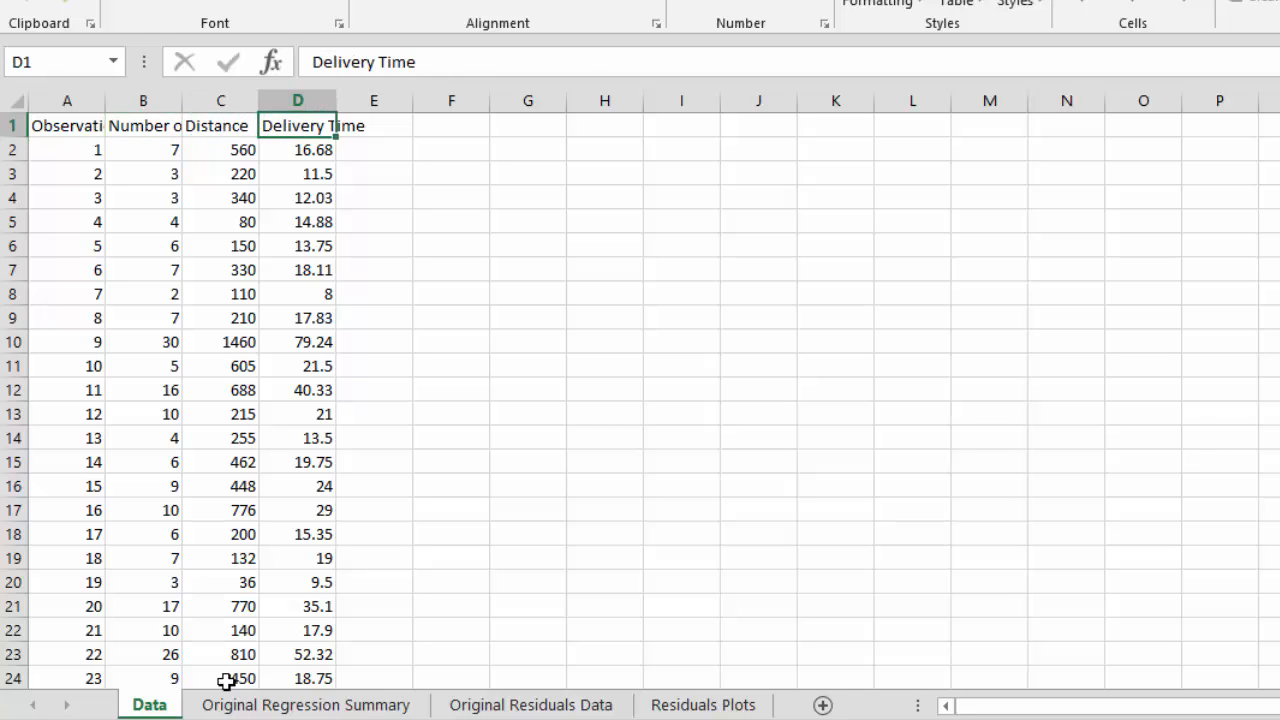
Step: Examine the model's p value and the variables' coefficients, standard errors, t stats, p values and 95% limits in the Original Regression Summary
left_click(243, 705)
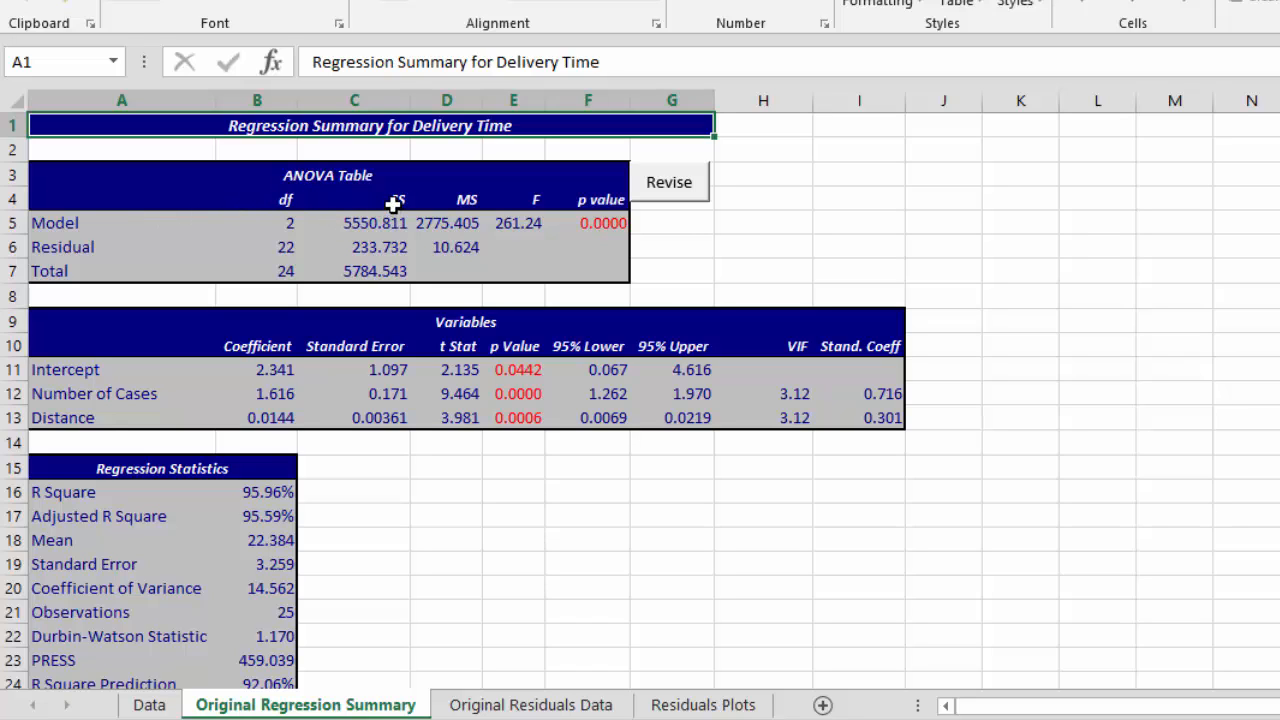
left_click(582, 222)
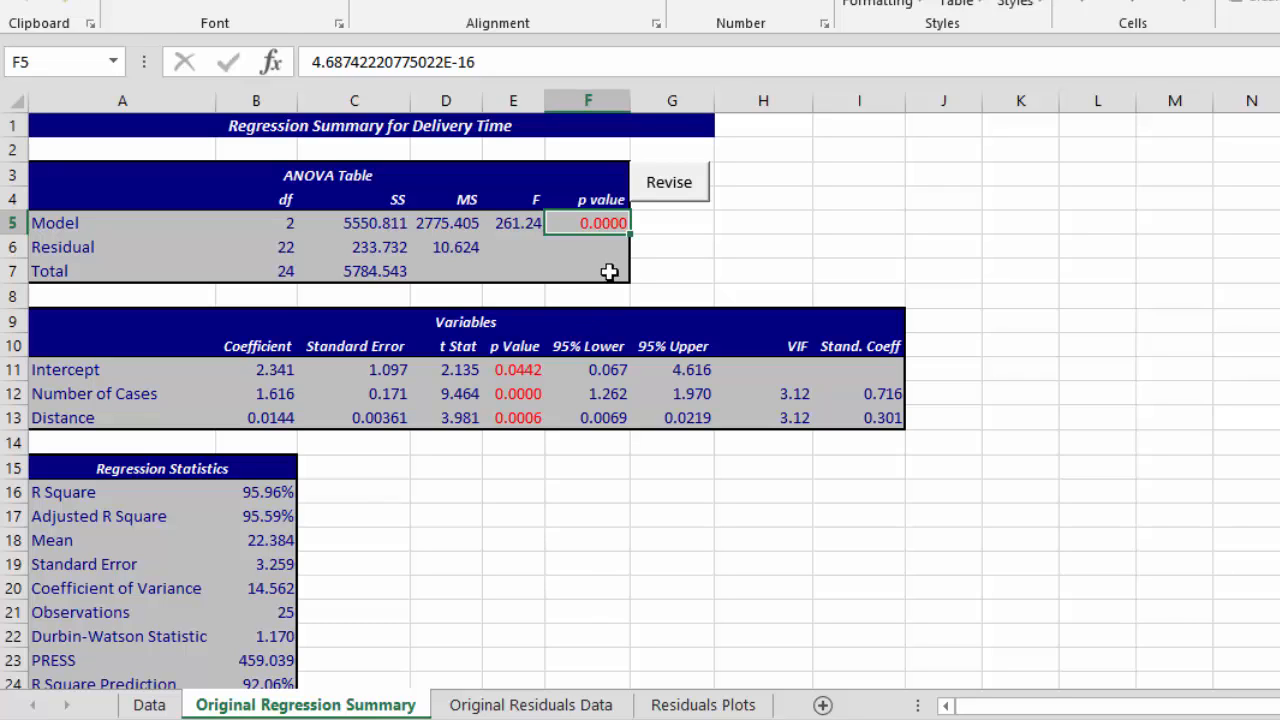
left_click(68, 426)
left_click(258, 348)
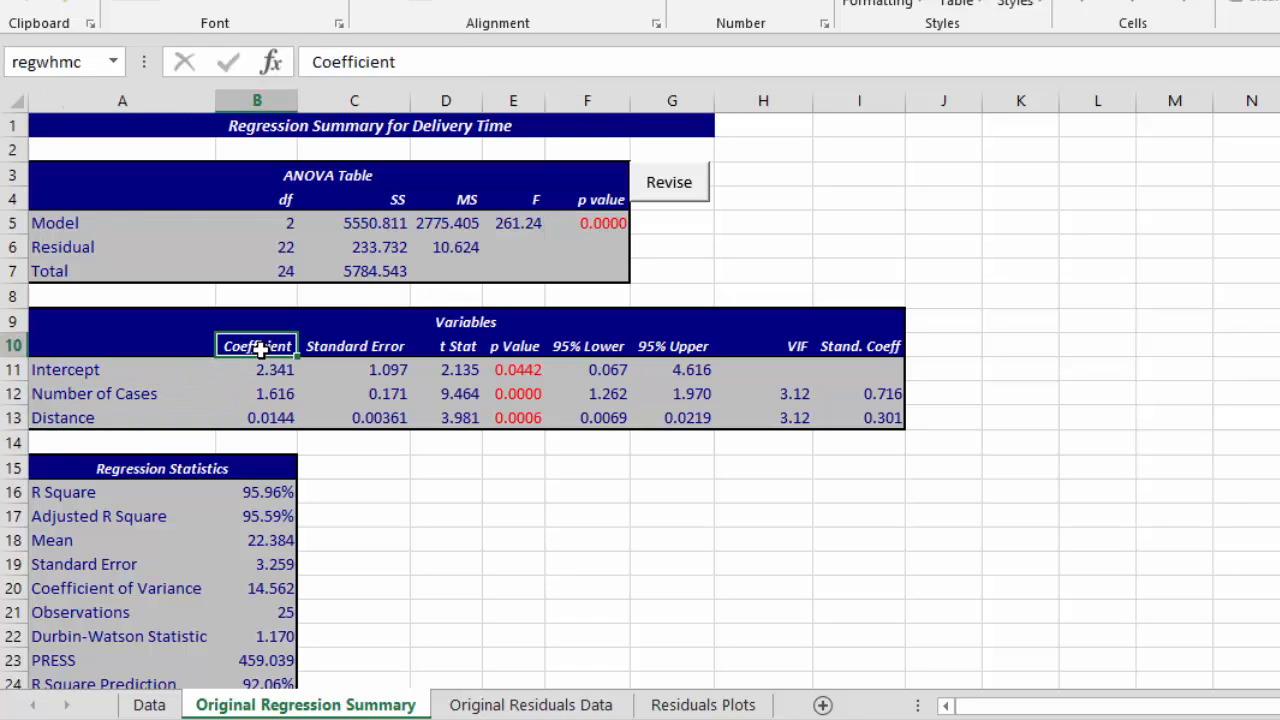
left_click(340, 340)
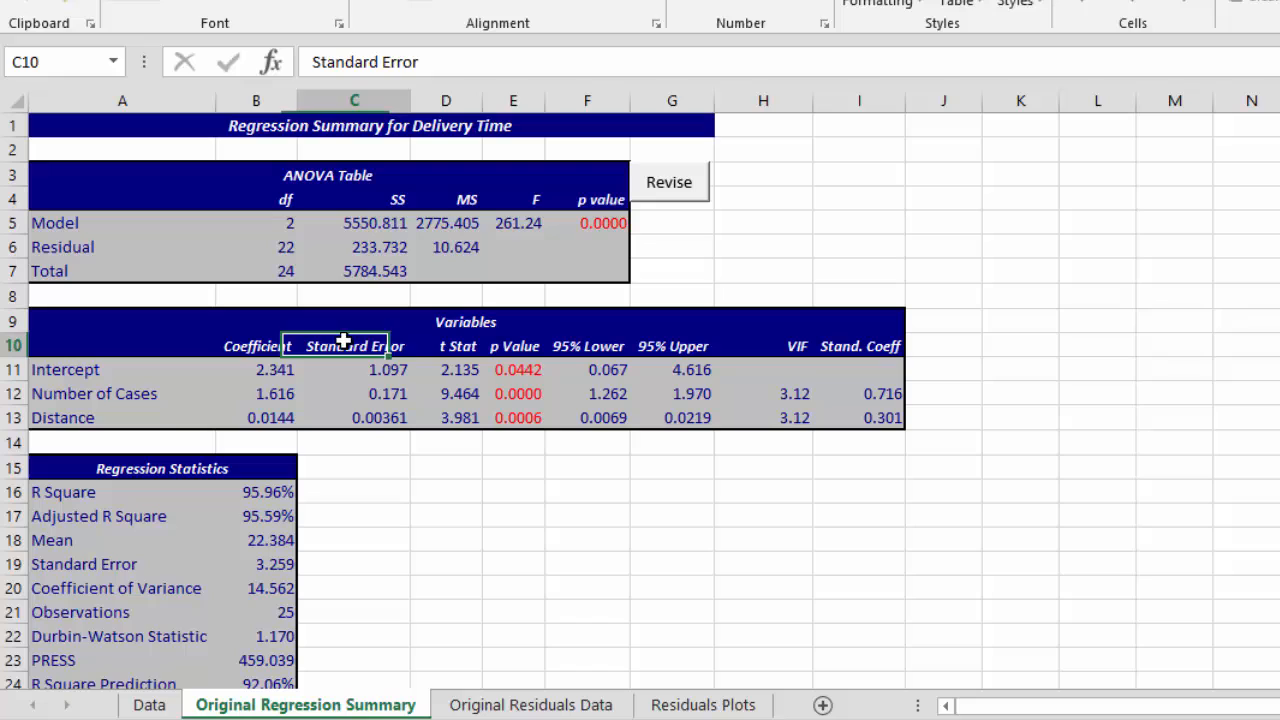
left_click(444, 341)
left_click(529, 346)
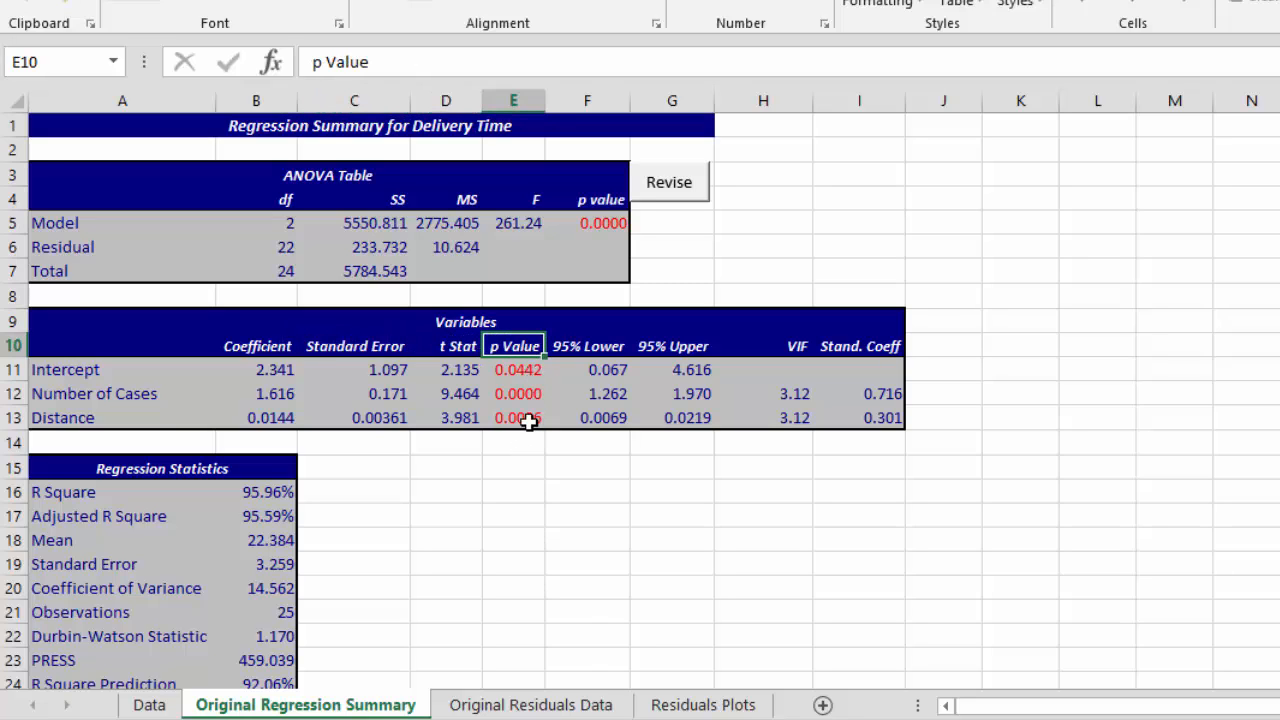
left_click(572, 342)
left_click(650, 341)
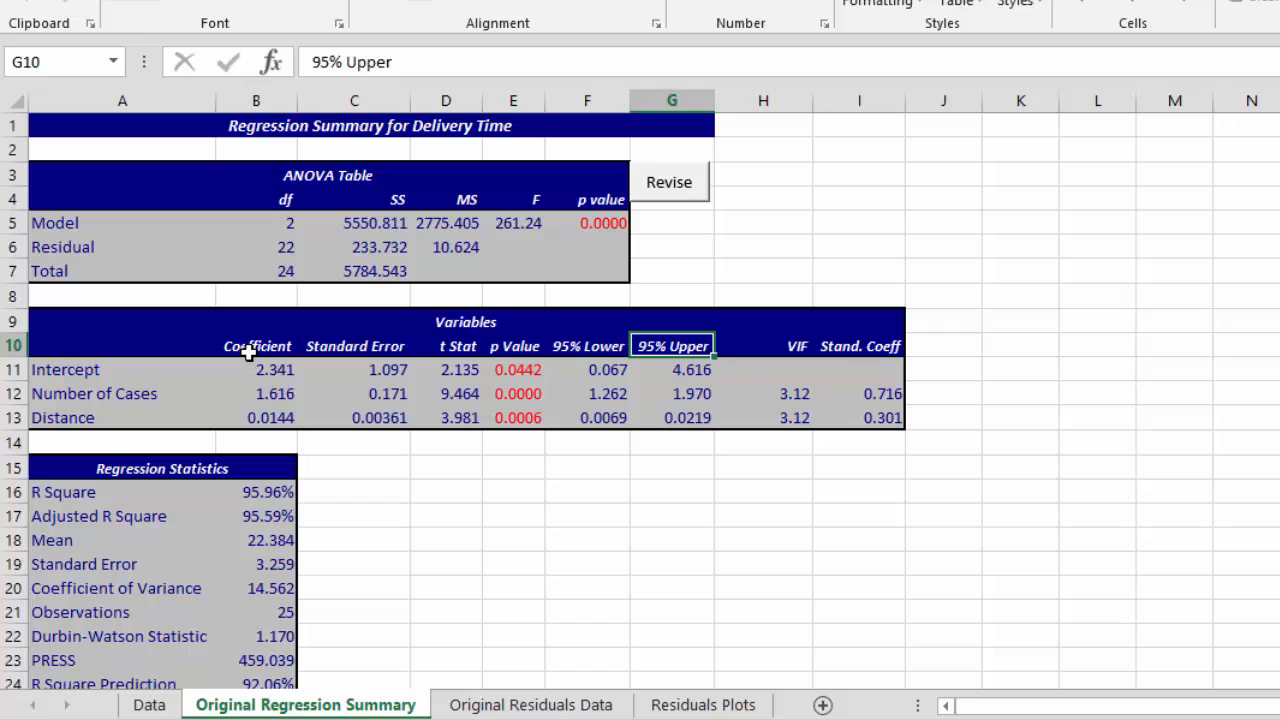
Step: Examine the VIF column and compare the standardized coefficients of Number of Cases and Distance
left_click(771, 345)
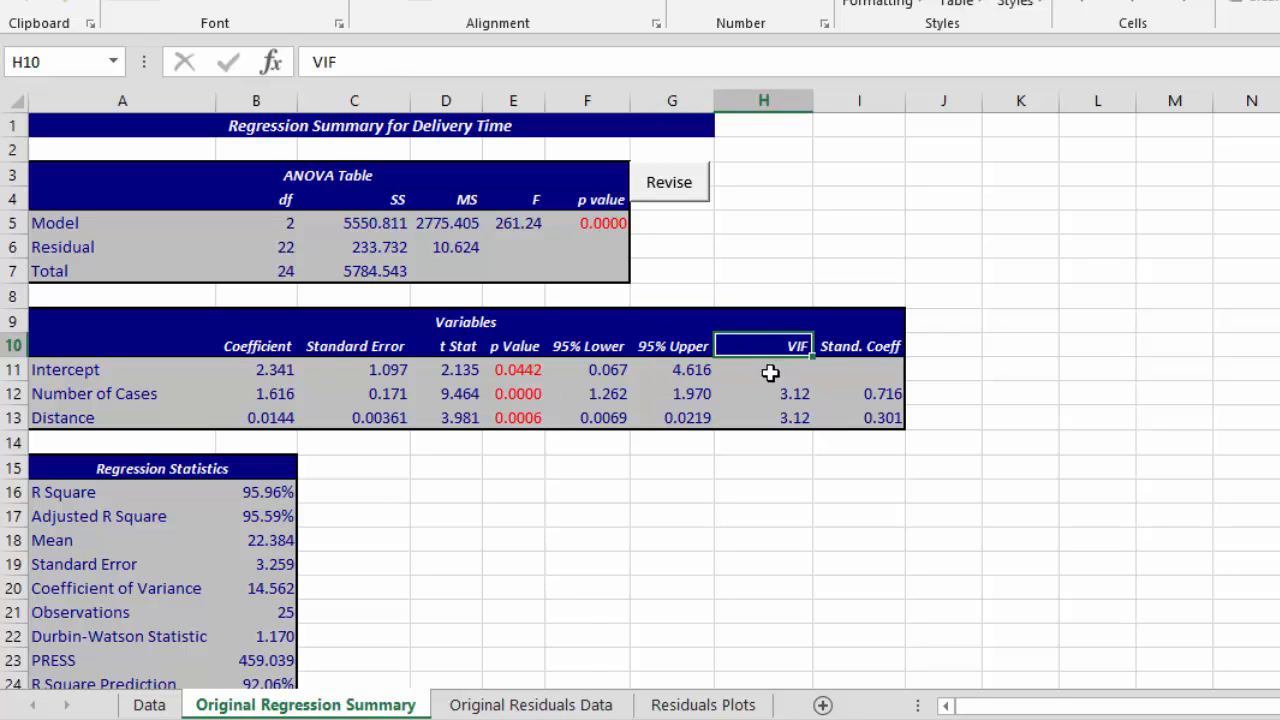
left_click(836, 350)
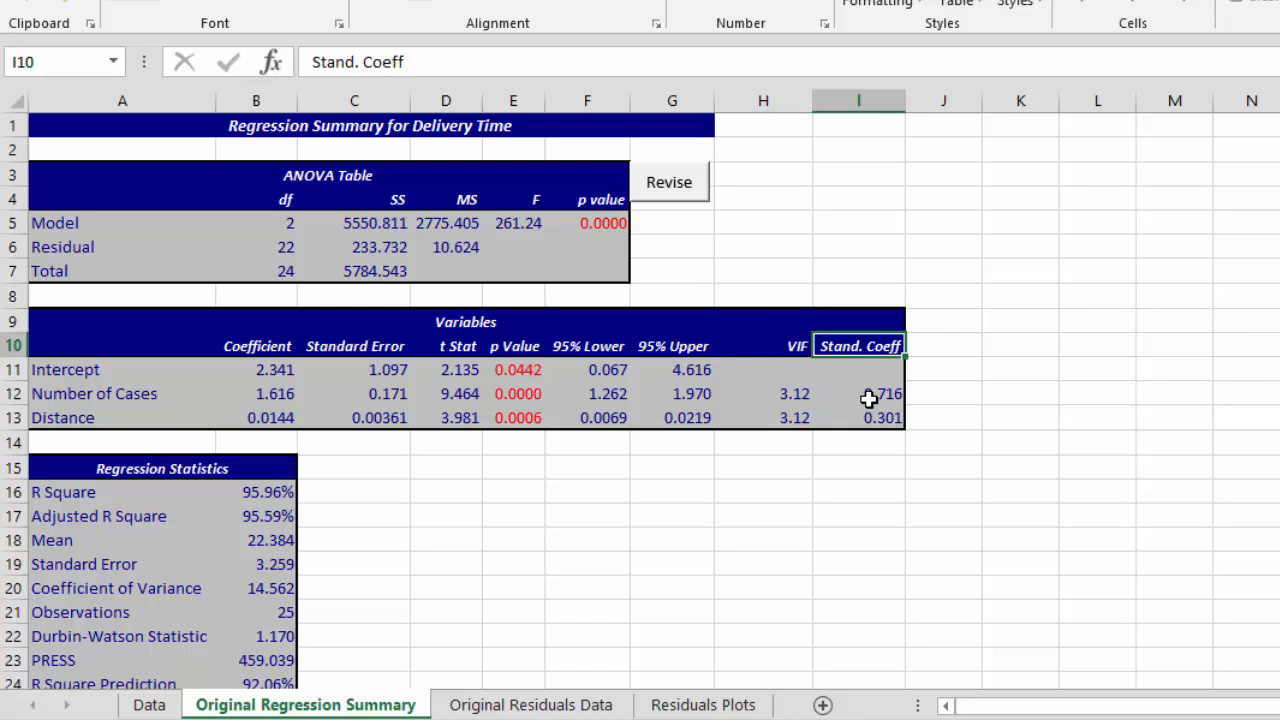
left_click(866, 396)
left_click(876, 420)
left_click(858, 395)
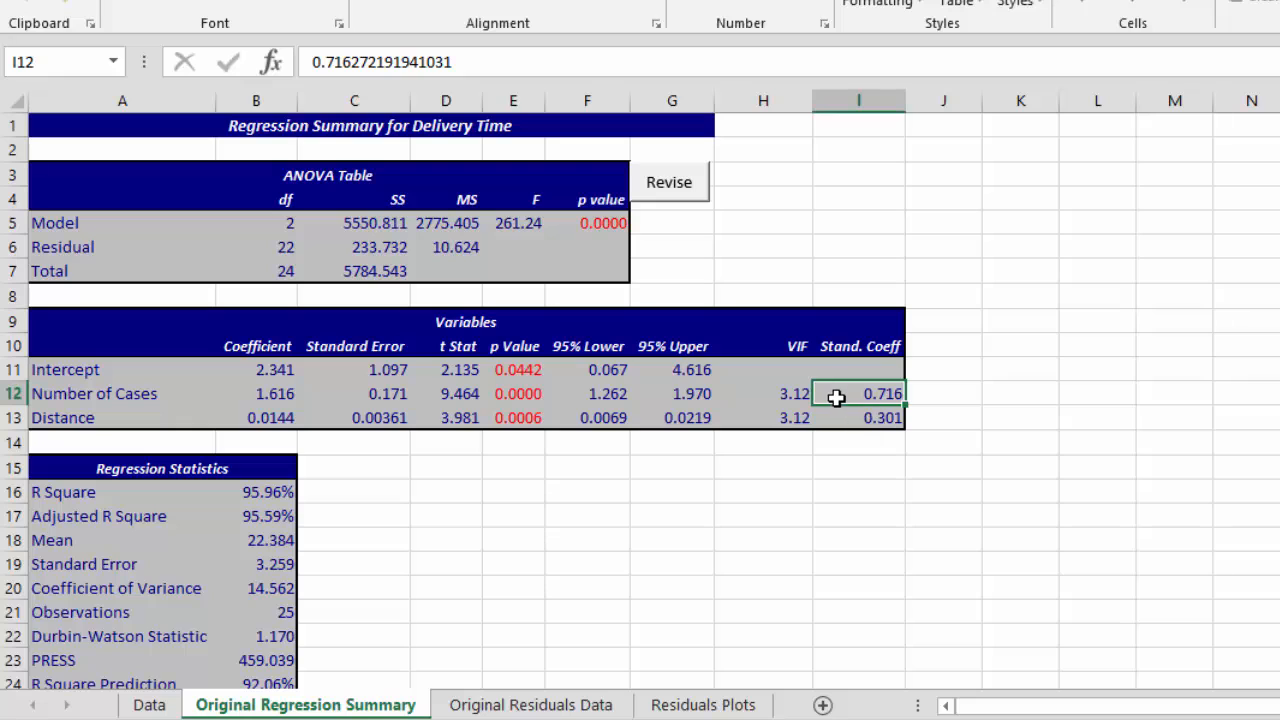
Step: Review the Regression Statistics table, including R Square, Adjusted R Square, Mean, PRESS and R Square Prediction
scroll(640, 400, "down", 1)
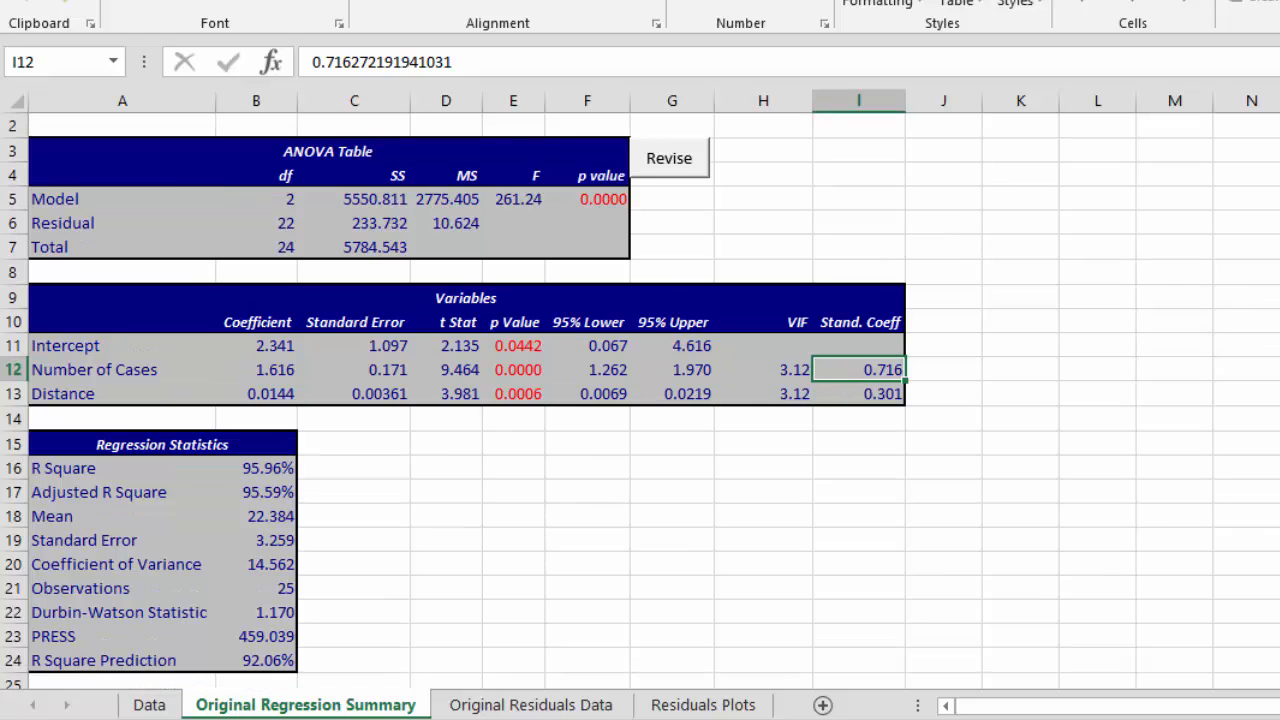
left_click(52, 476)
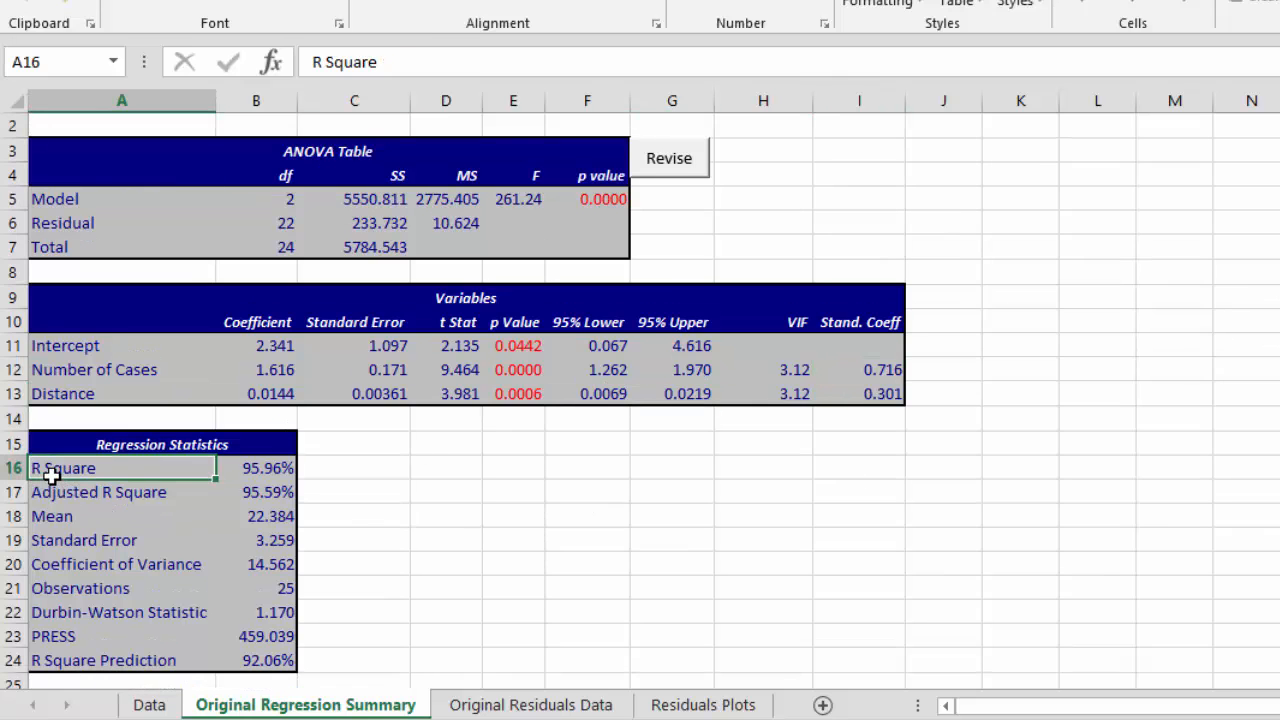
left_click(260, 471)
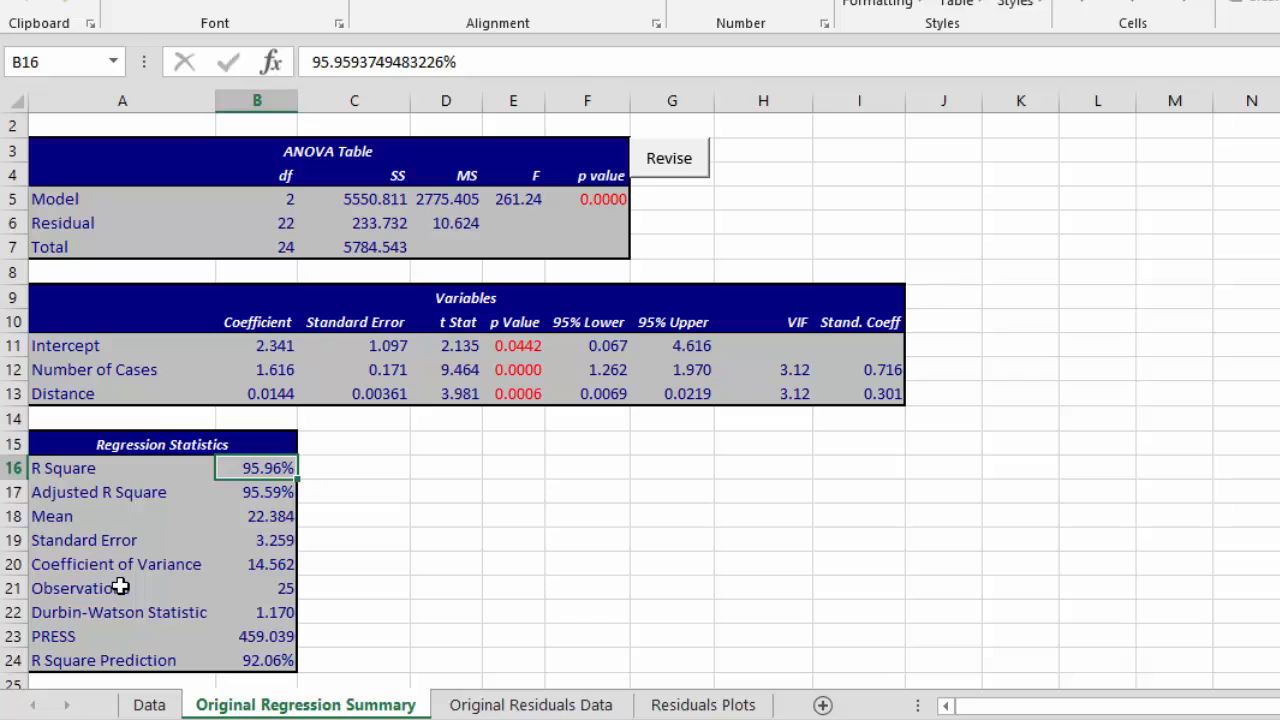
left_click(64, 492)
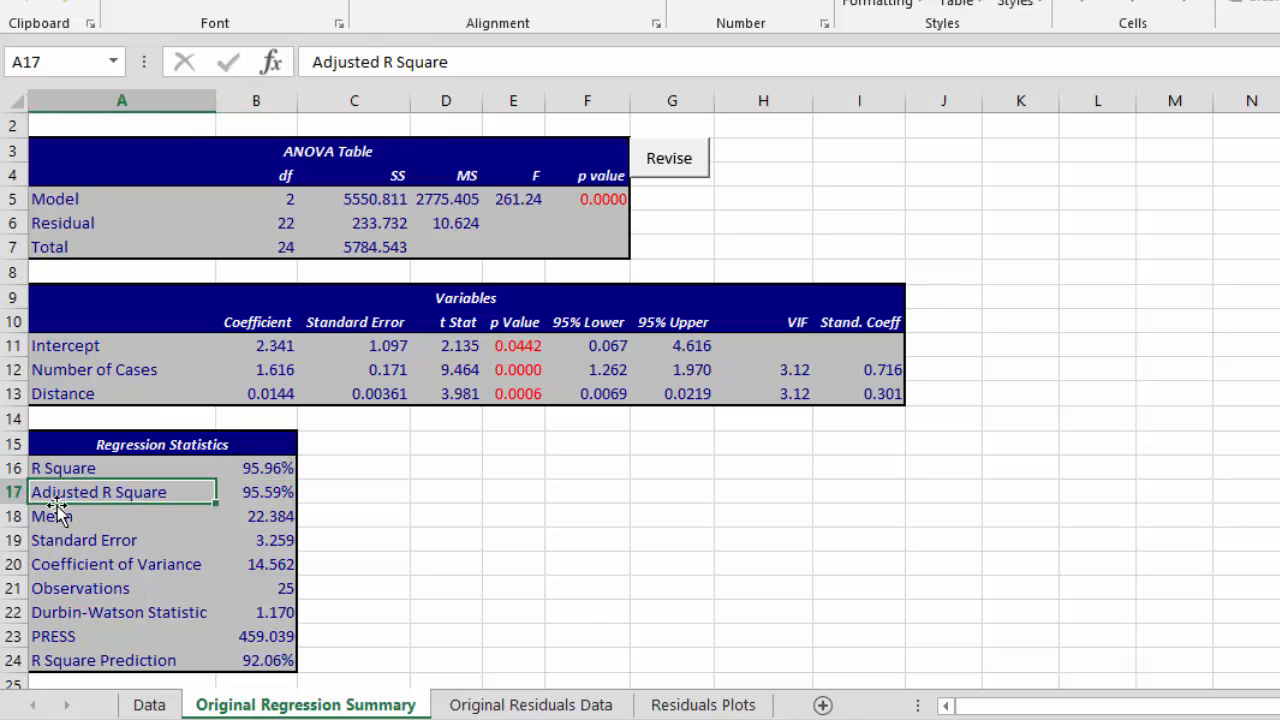
left_click(62, 515)
left_click(74, 638)
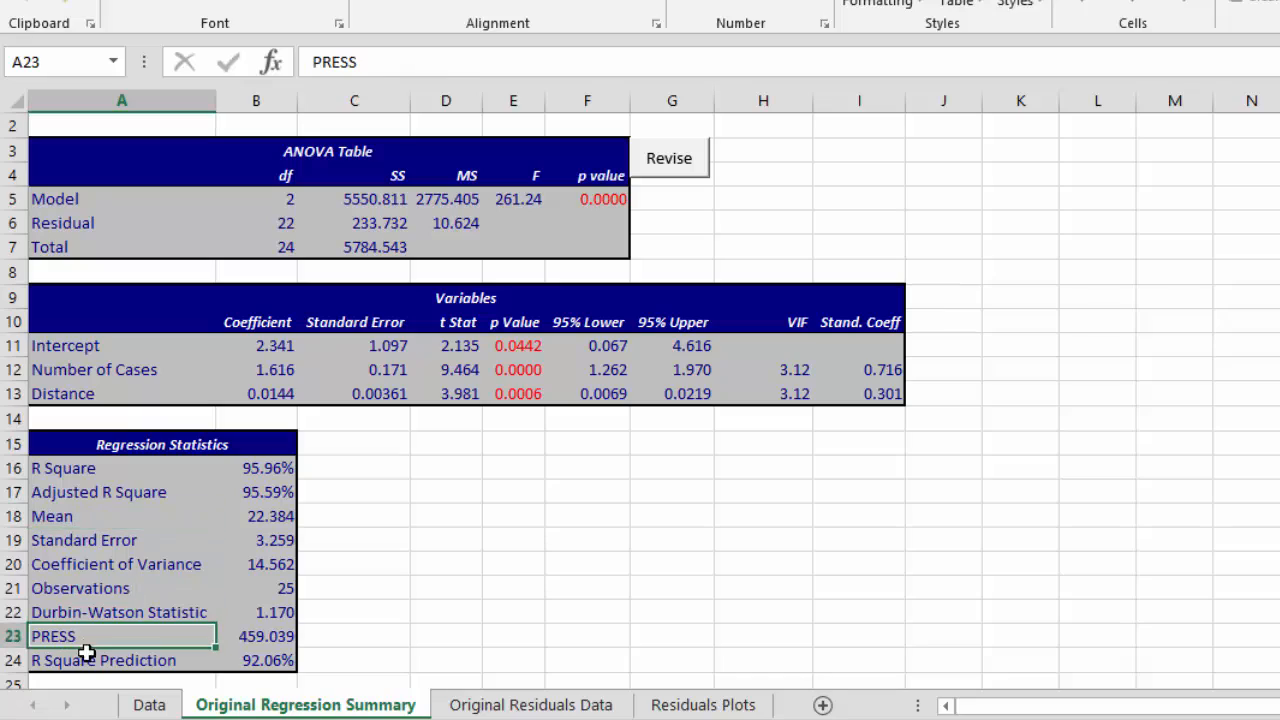
left_click(90, 660)
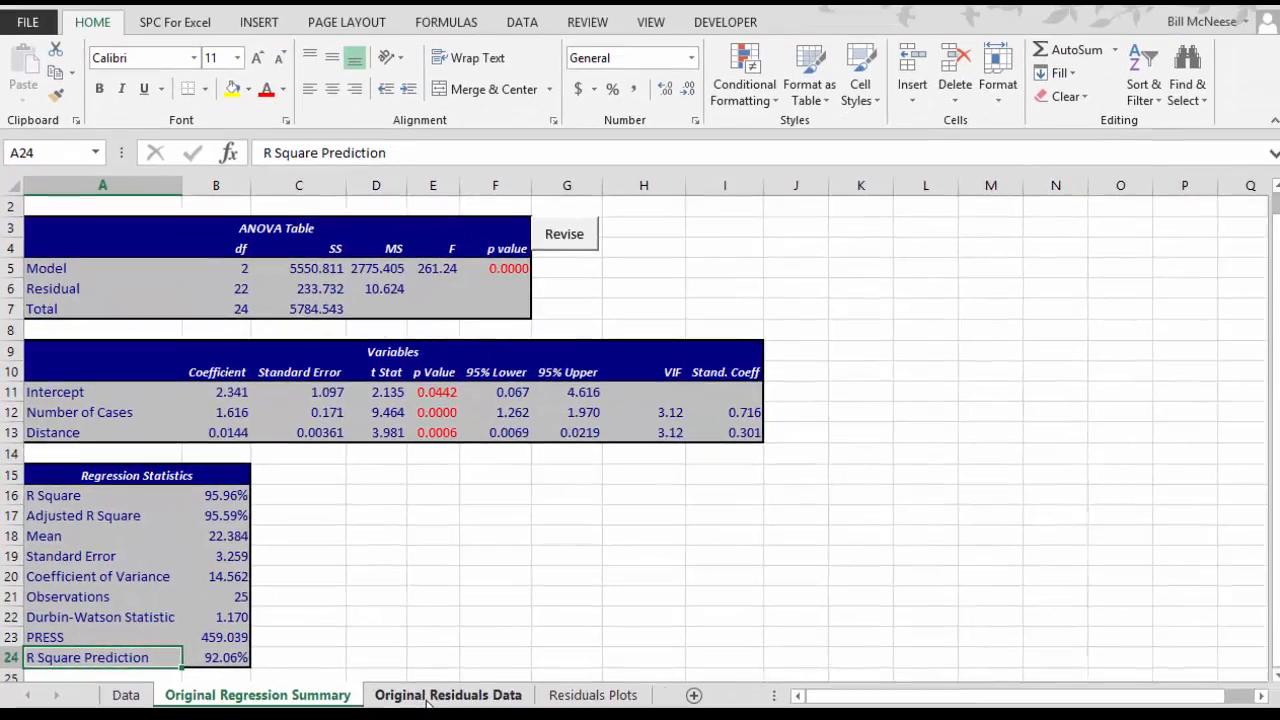
Step: Review the Observation Number, Observed Value, Predicted Value, Residuals, Leverage and Standardized Residuals columns of the Original Residuals Data
left_click(531, 704)
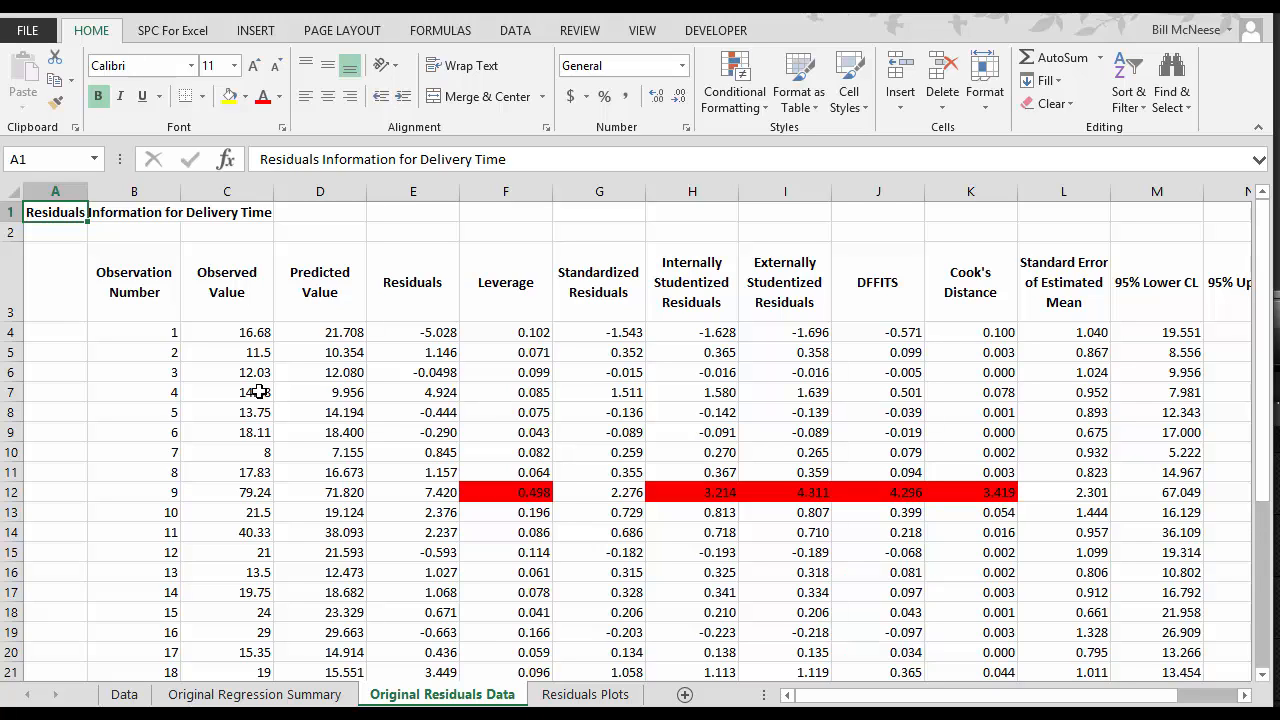
left_click(162, 292)
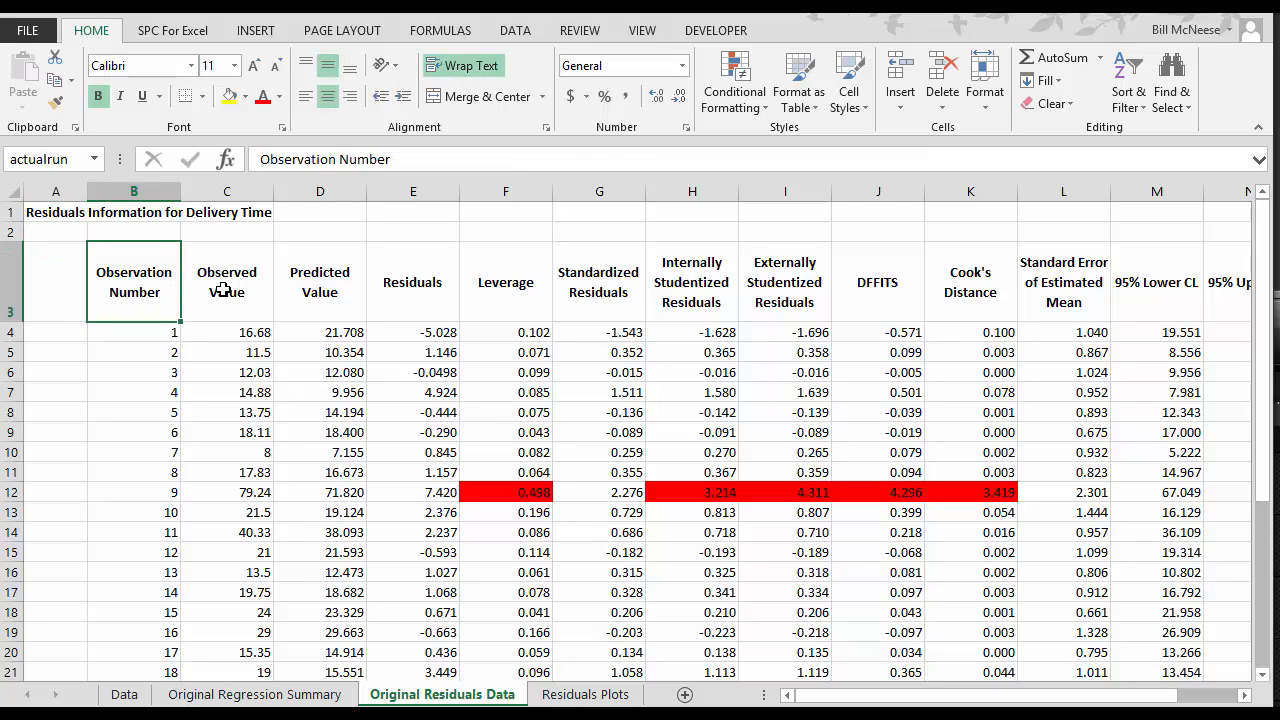
left_click(225, 290)
left_click_drag(931, 695, 1080, 705)
left_click(257, 300)
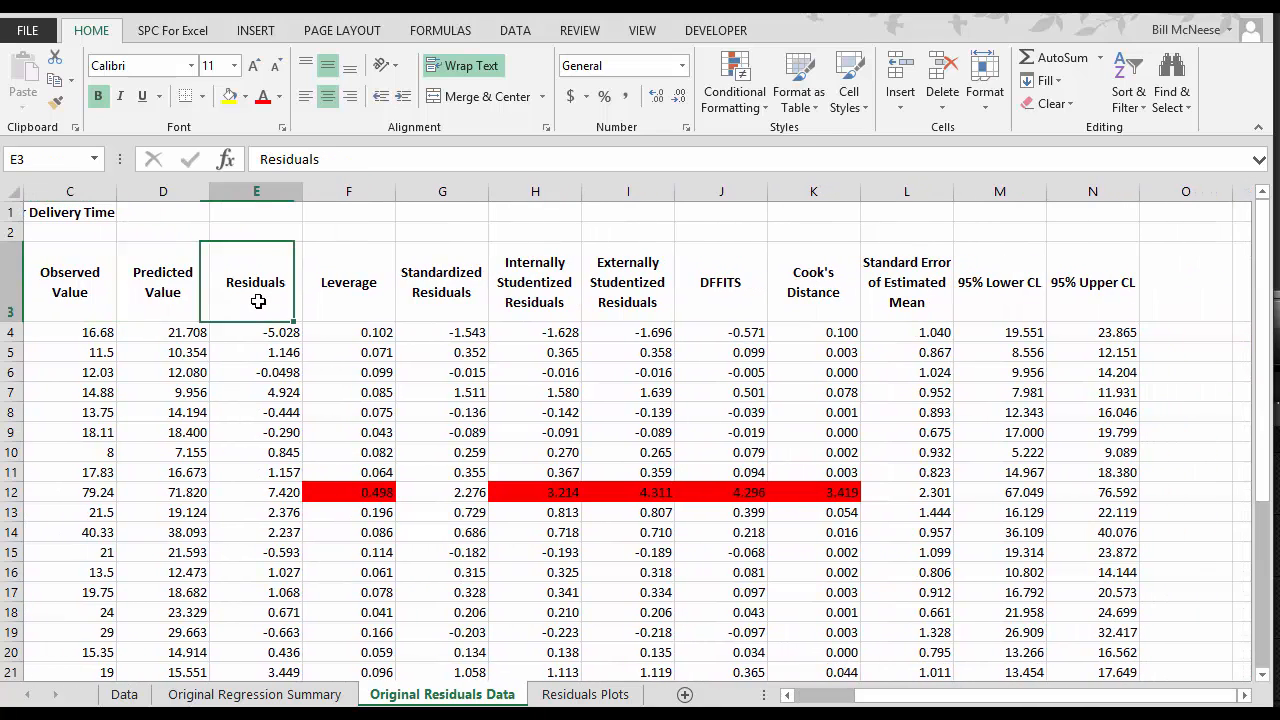
left_click(354, 298)
left_click(438, 300)
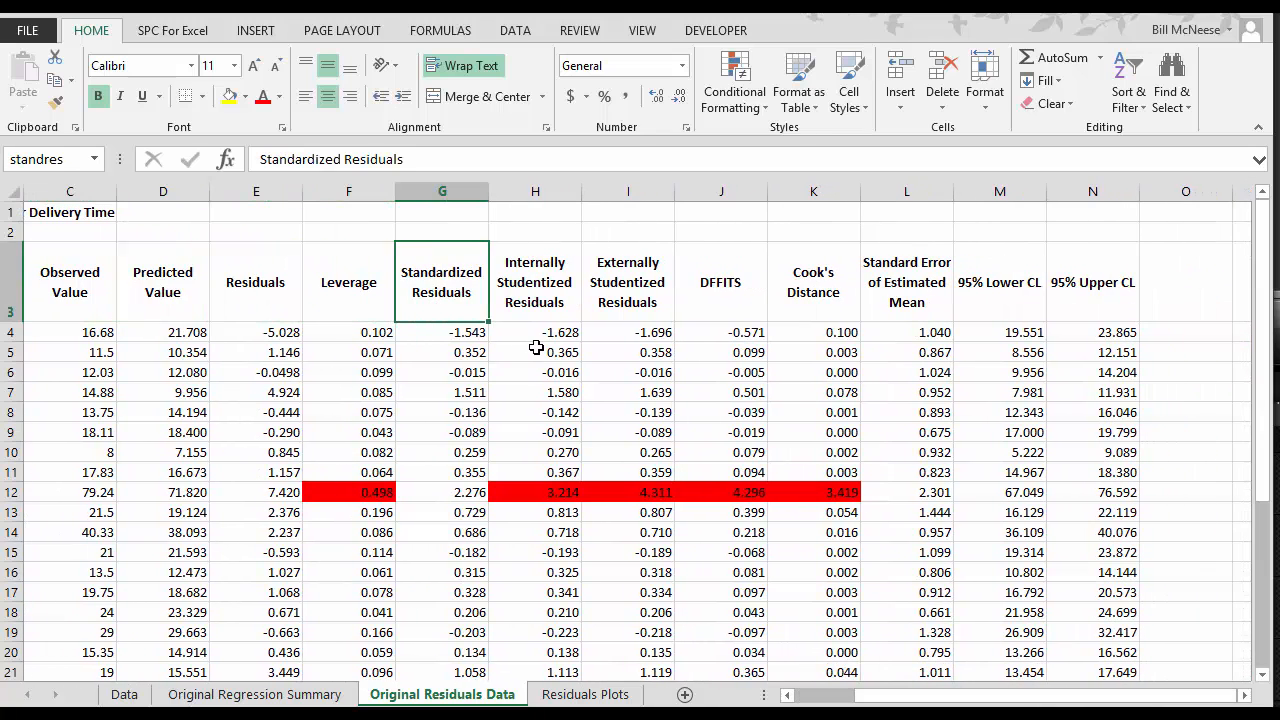
Step: Review the studentized residuals, DFFITS, Cook's Distance, Standard Error of Estimated Mean and 95% confidence limit columns
left_click(540, 303)
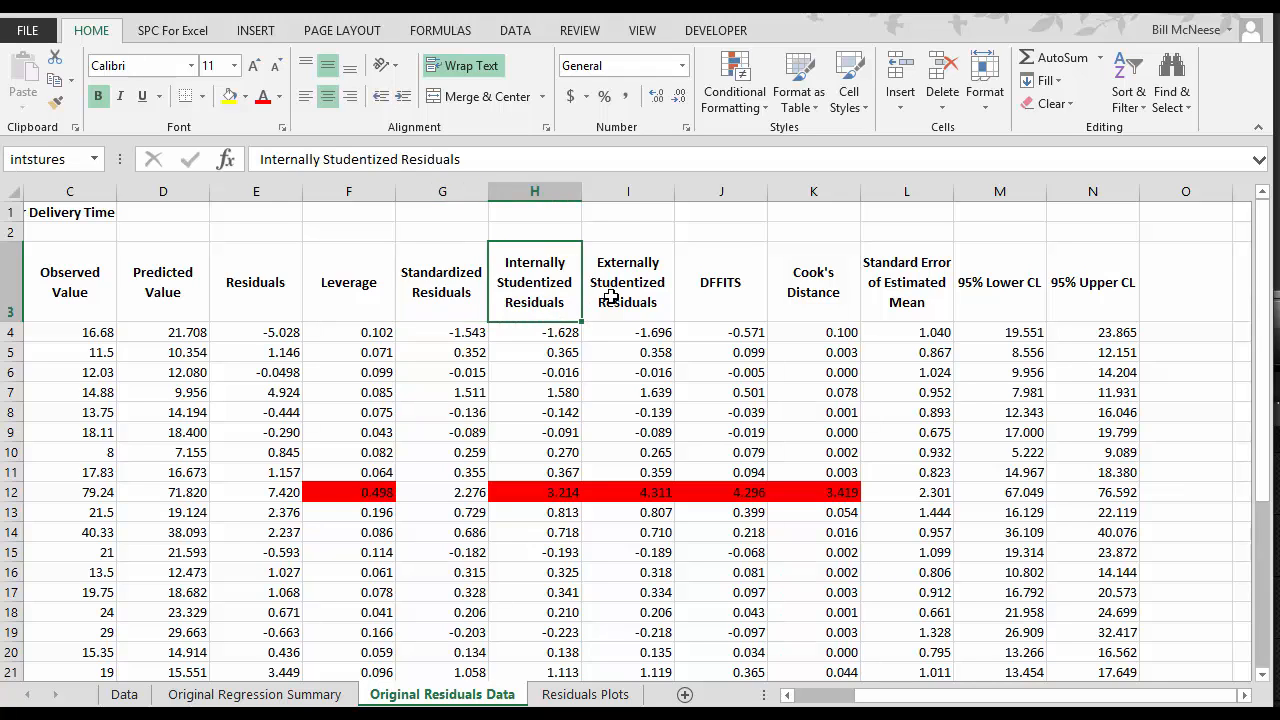
left_click(714, 298)
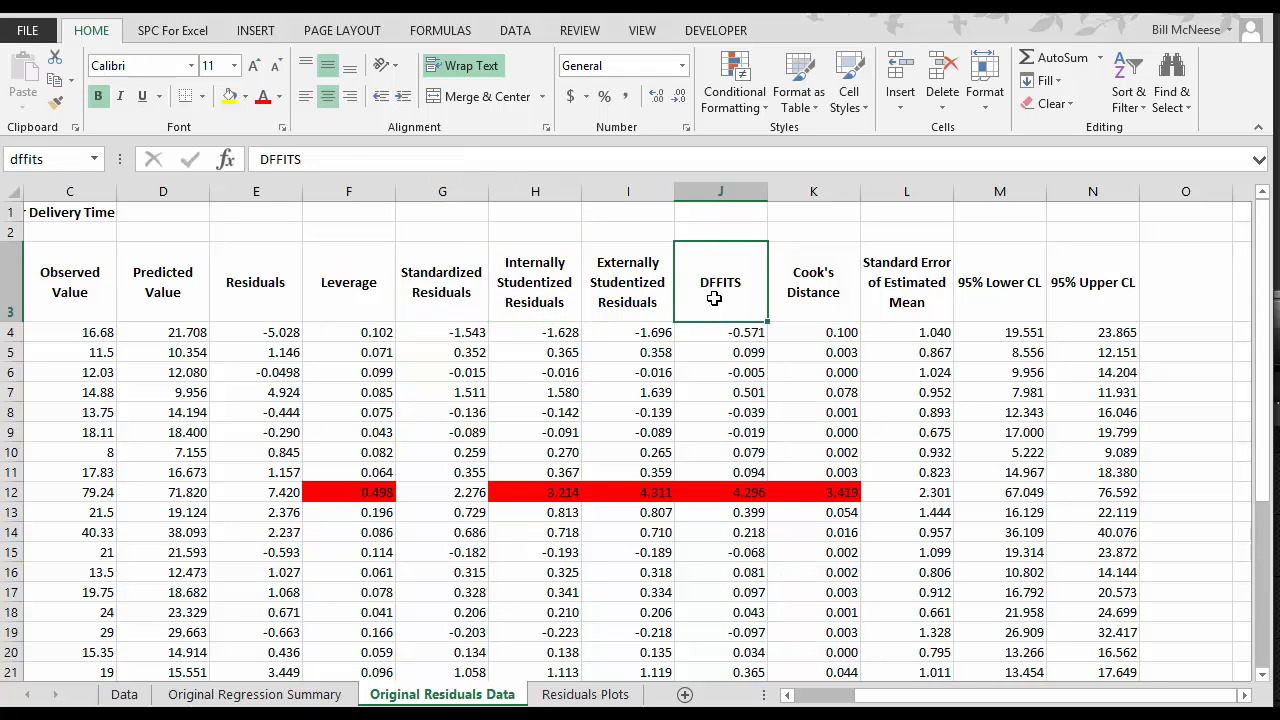
left_click(808, 291)
left_click(908, 306)
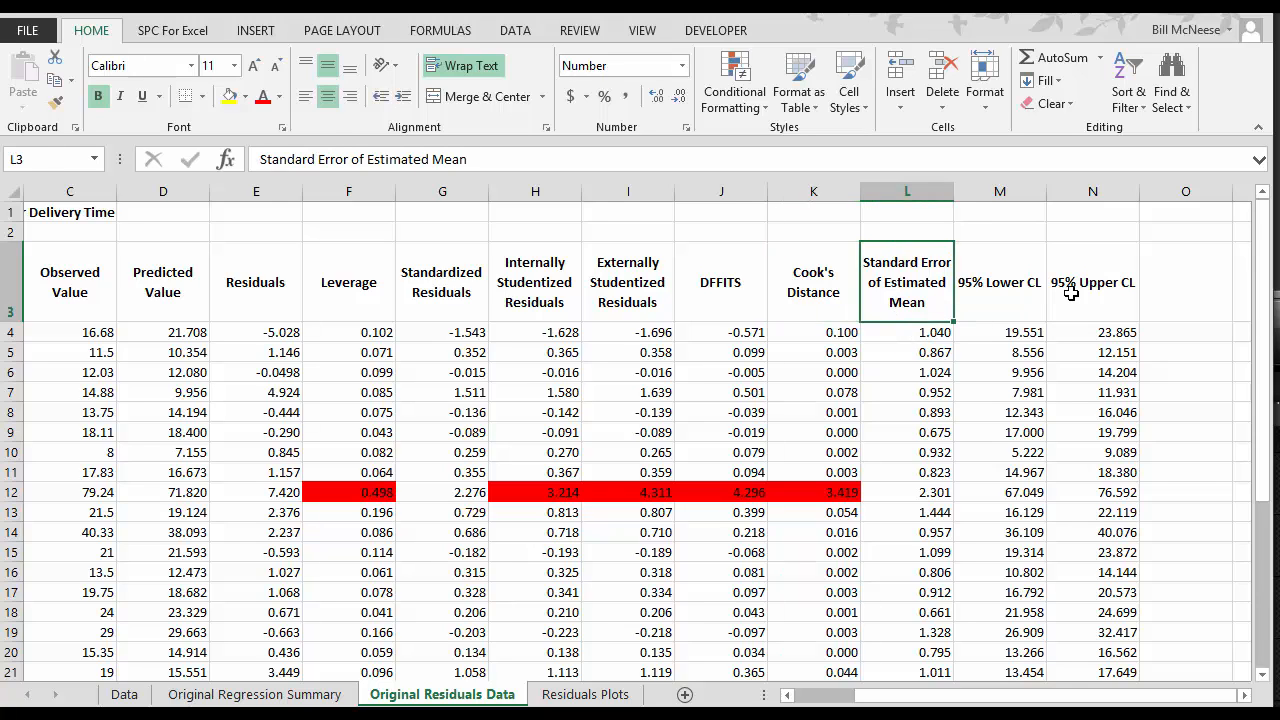
left_click_drag(1070, 292, 1000, 286)
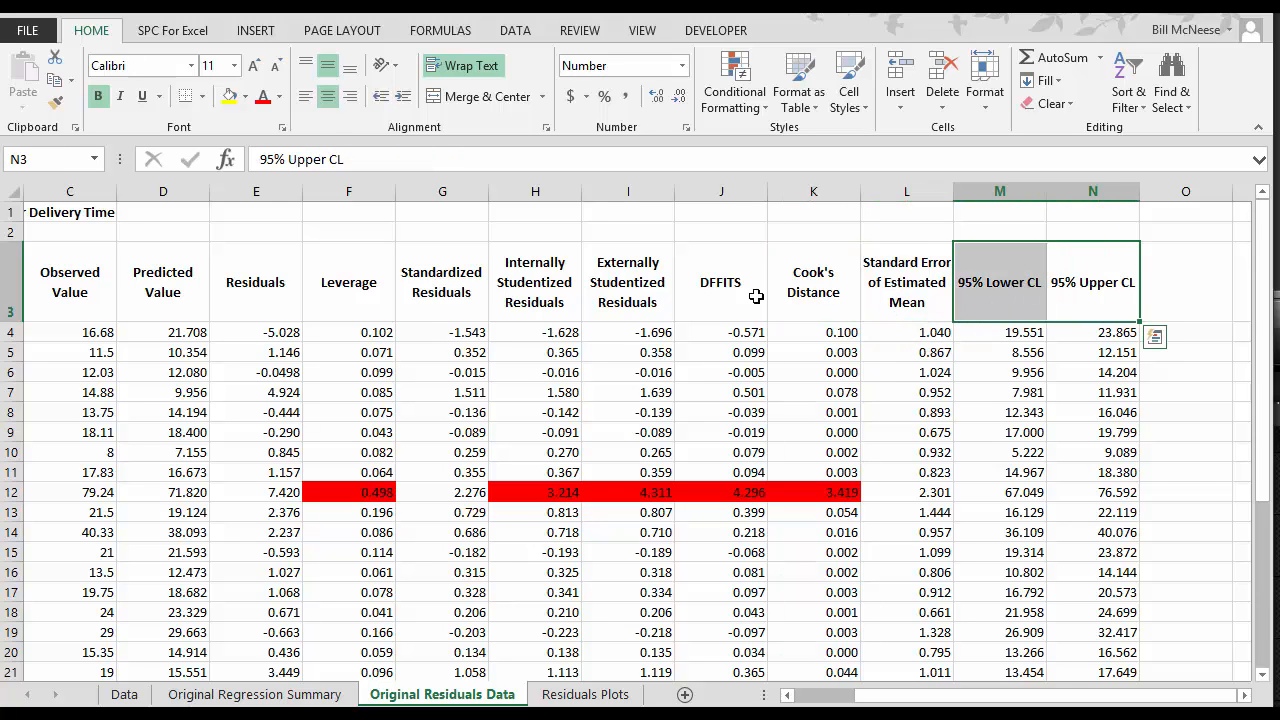
Step: Examine the red-highlighted values of observation 9 and check the remaining observations for other highlighted values
left_click_drag(875, 696, 737, 693)
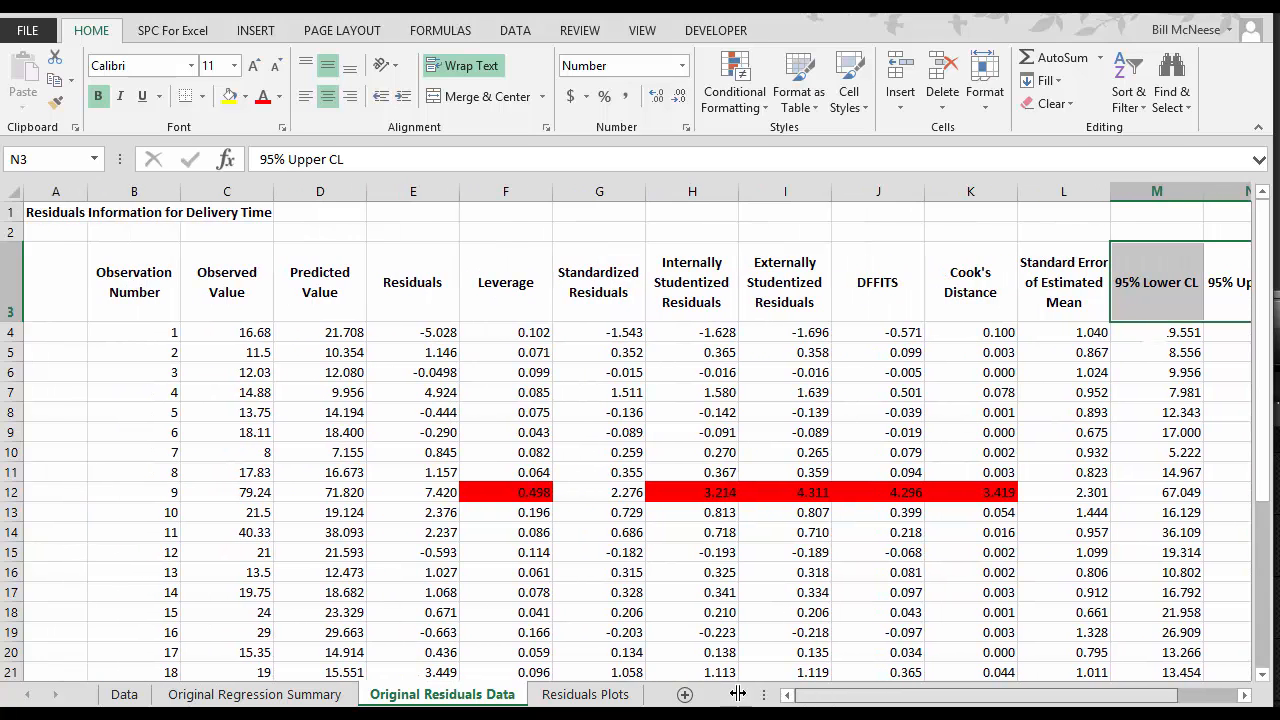
left_click(160, 490)
left_click(488, 496)
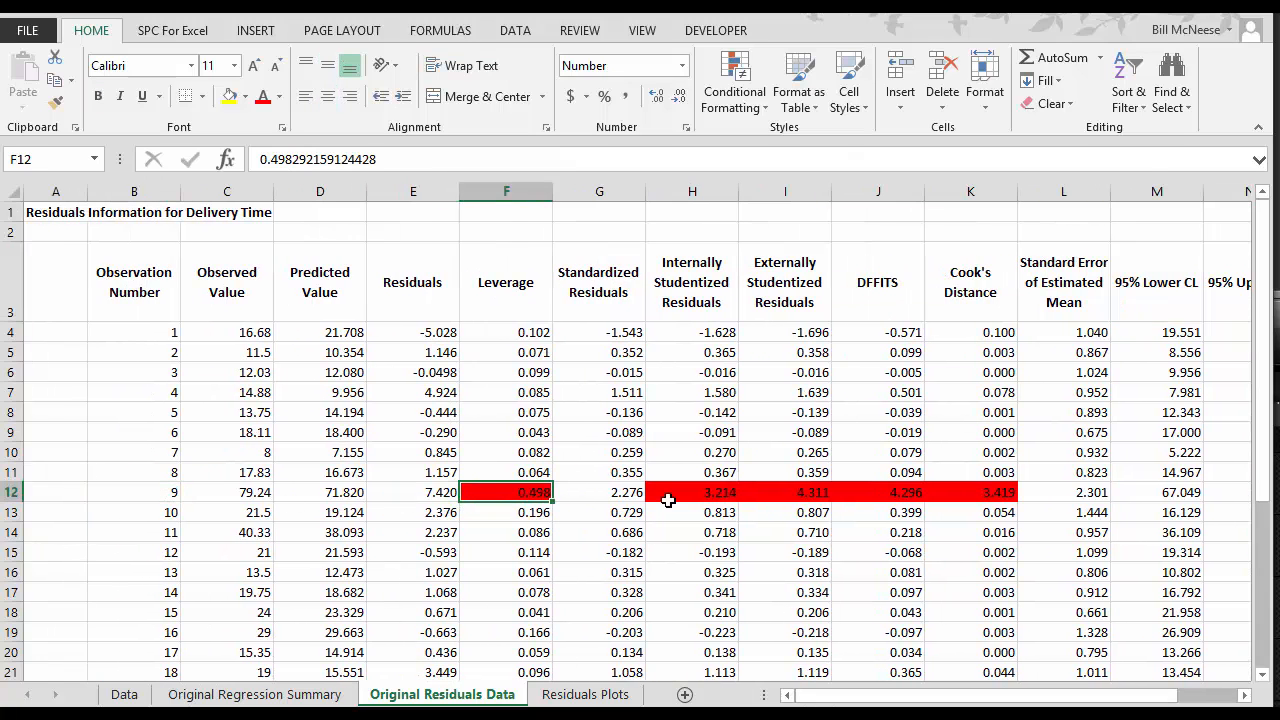
left_click_drag(1264, 428, 1266, 446)
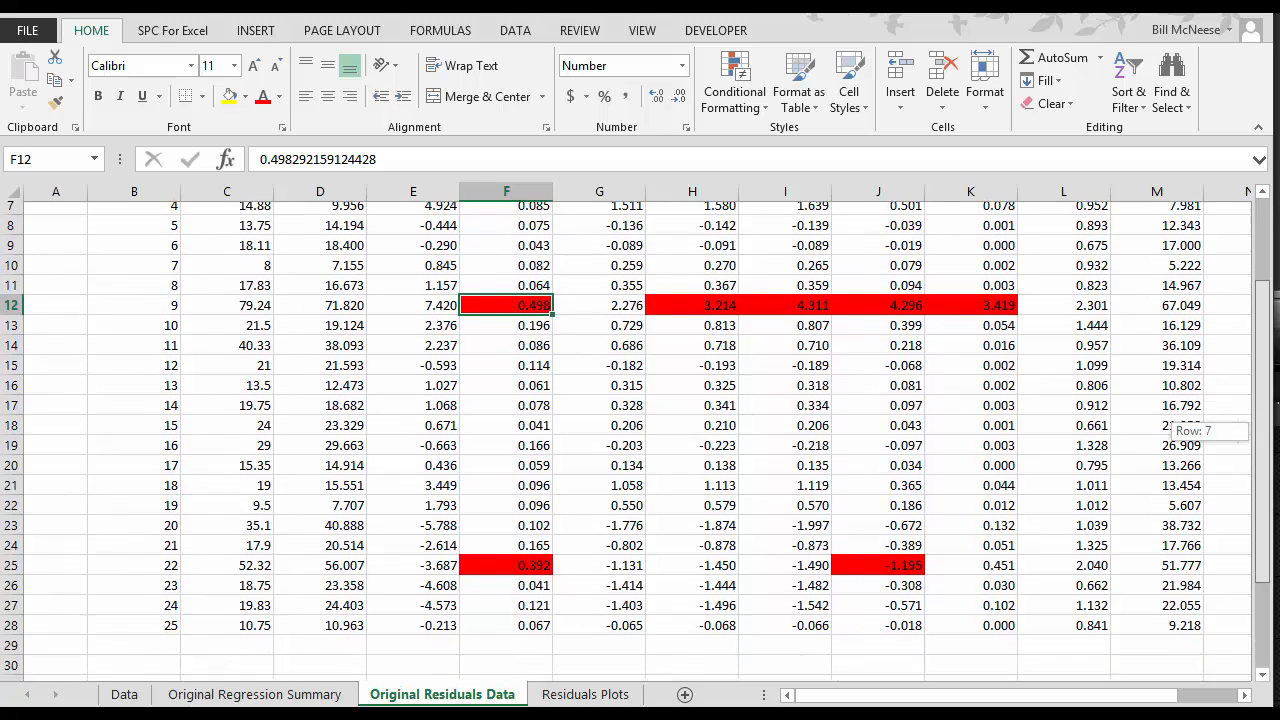
left_click_drag(1277, 500, 1266, 330)
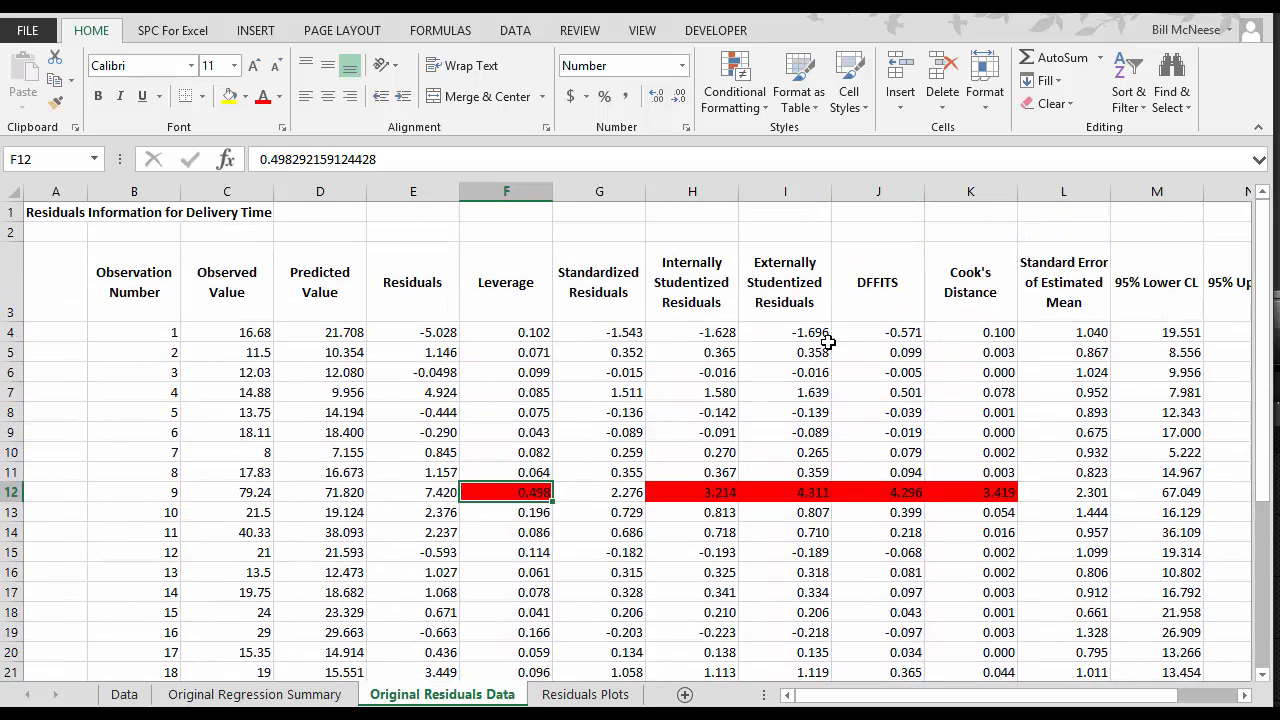
Step: On the Residuals Plots sheet, replace the normal probability plot with a chart of standardized residuals versus observation number
left_click(585, 694)
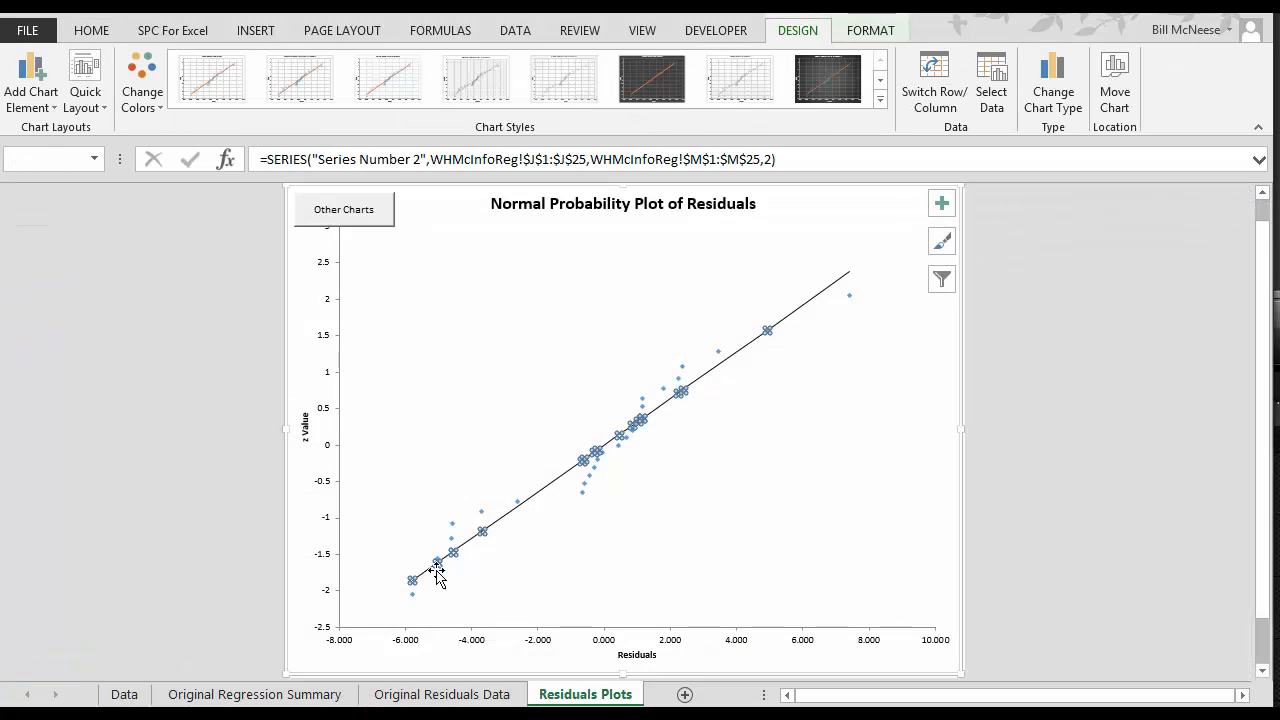
left_click(200, 314)
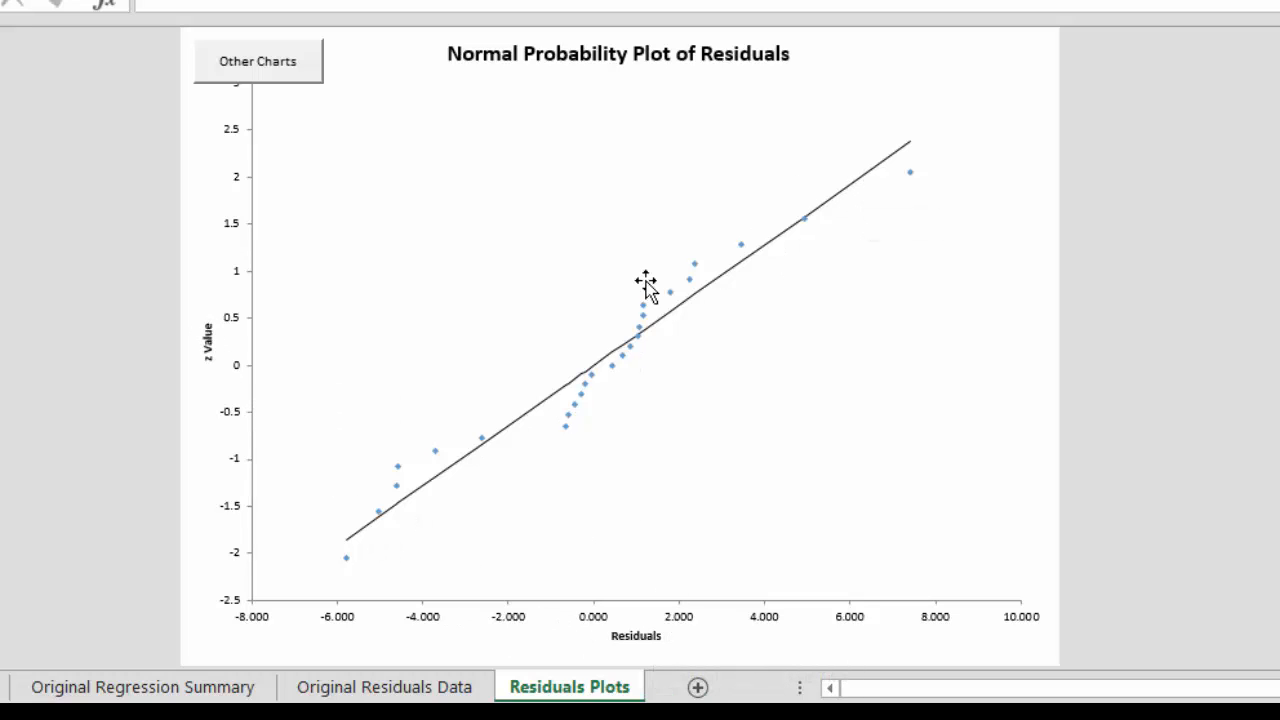
left_click(310, 68)
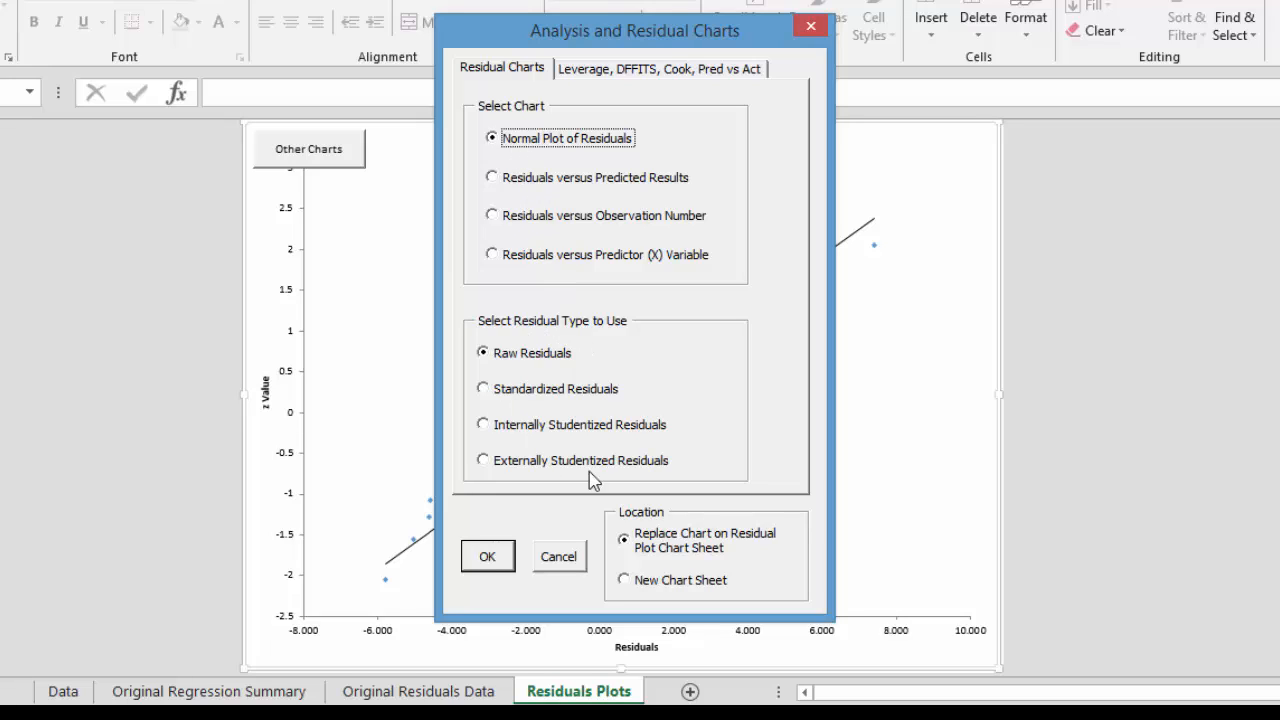
left_click(501, 177)
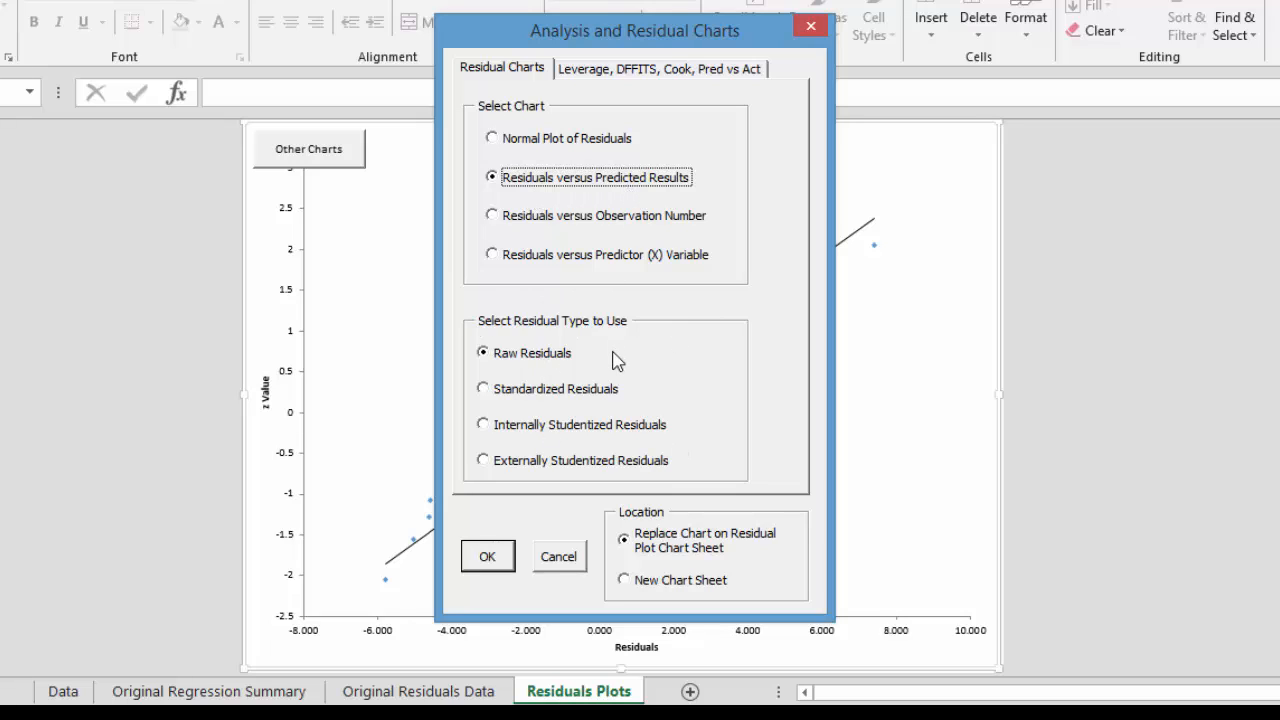
left_click(543, 215)
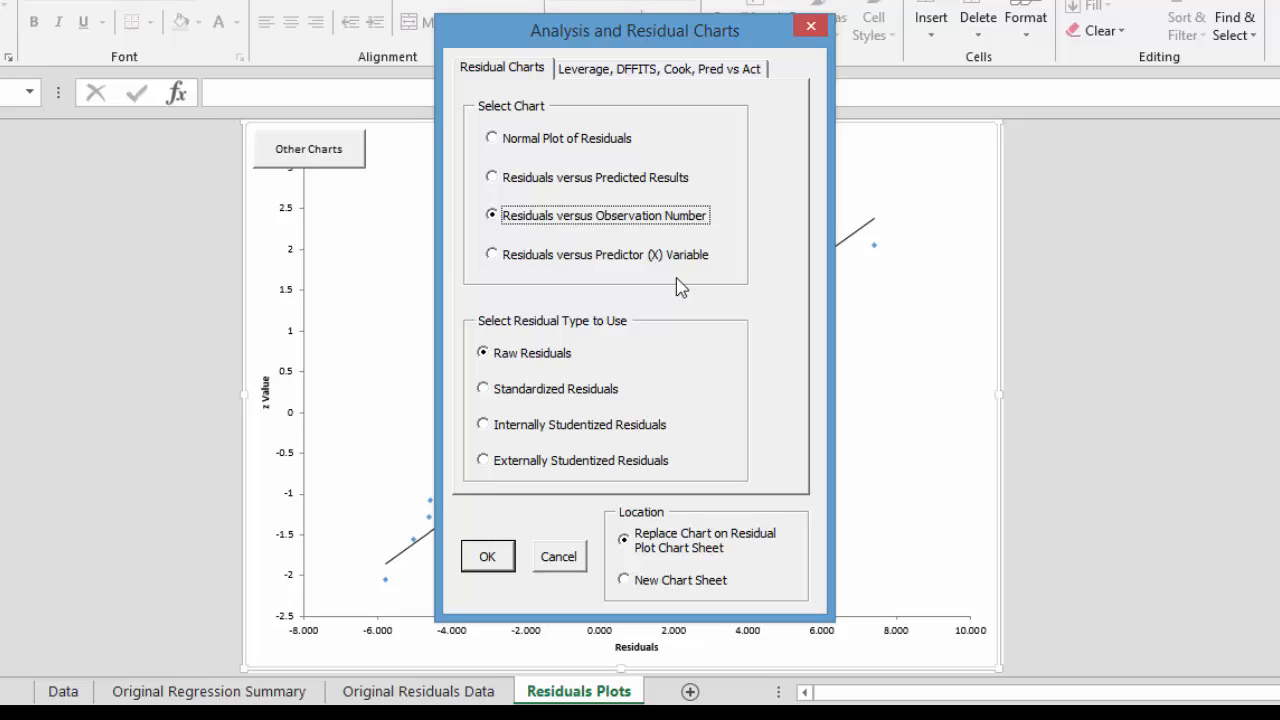
left_click(494, 389)
left_click(487, 556)
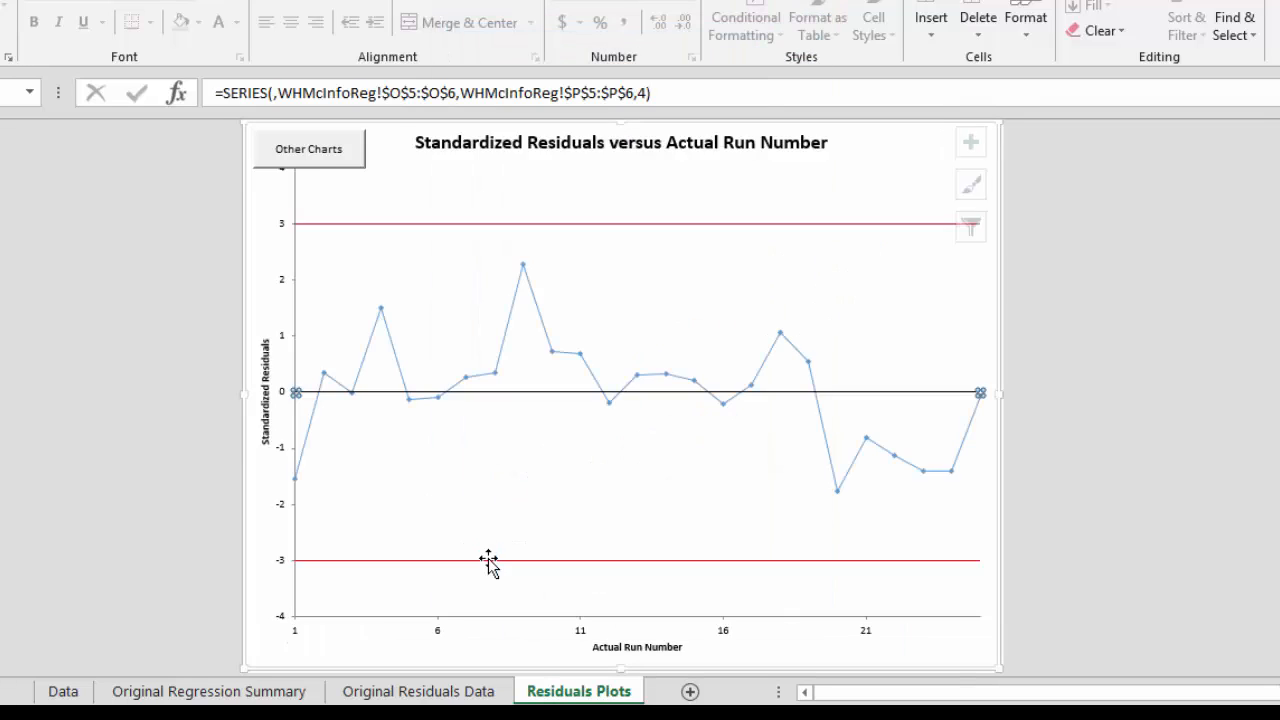
left_click(114, 268)
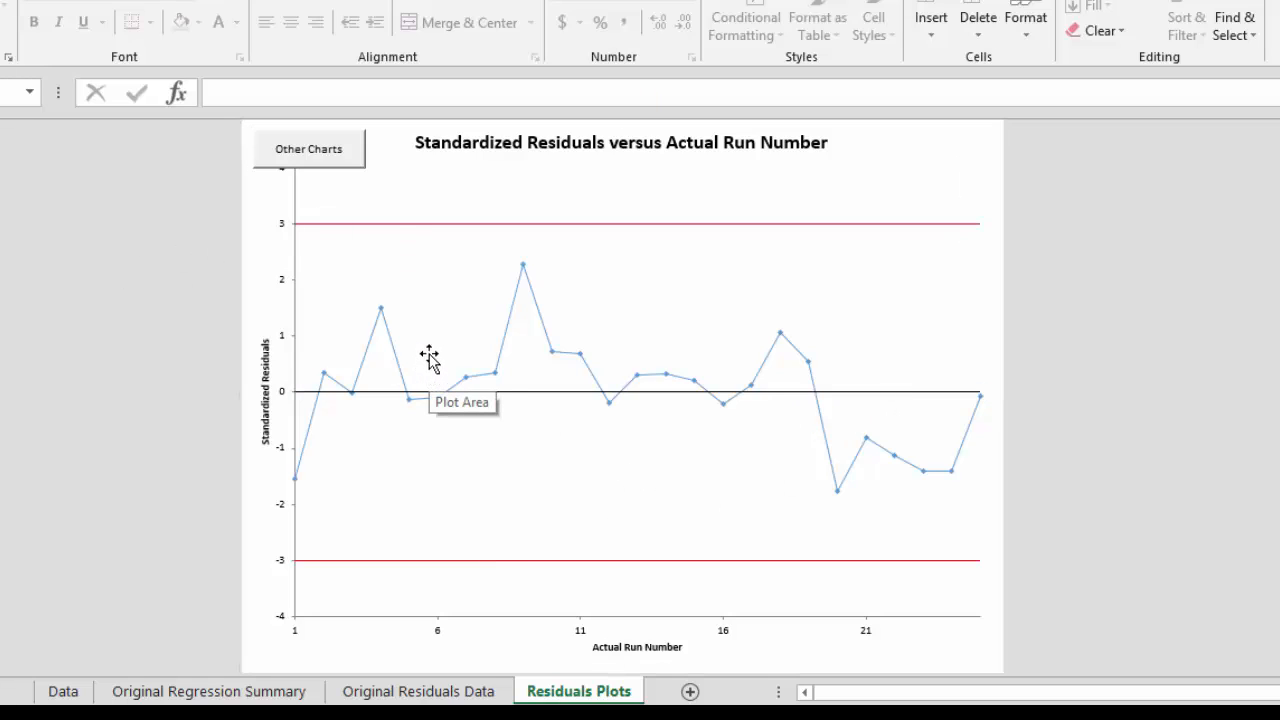
Step: Replace the chart on the Residuals Plots sheet with the Predicted Values versus Actual Values chart
left_click(337, 151)
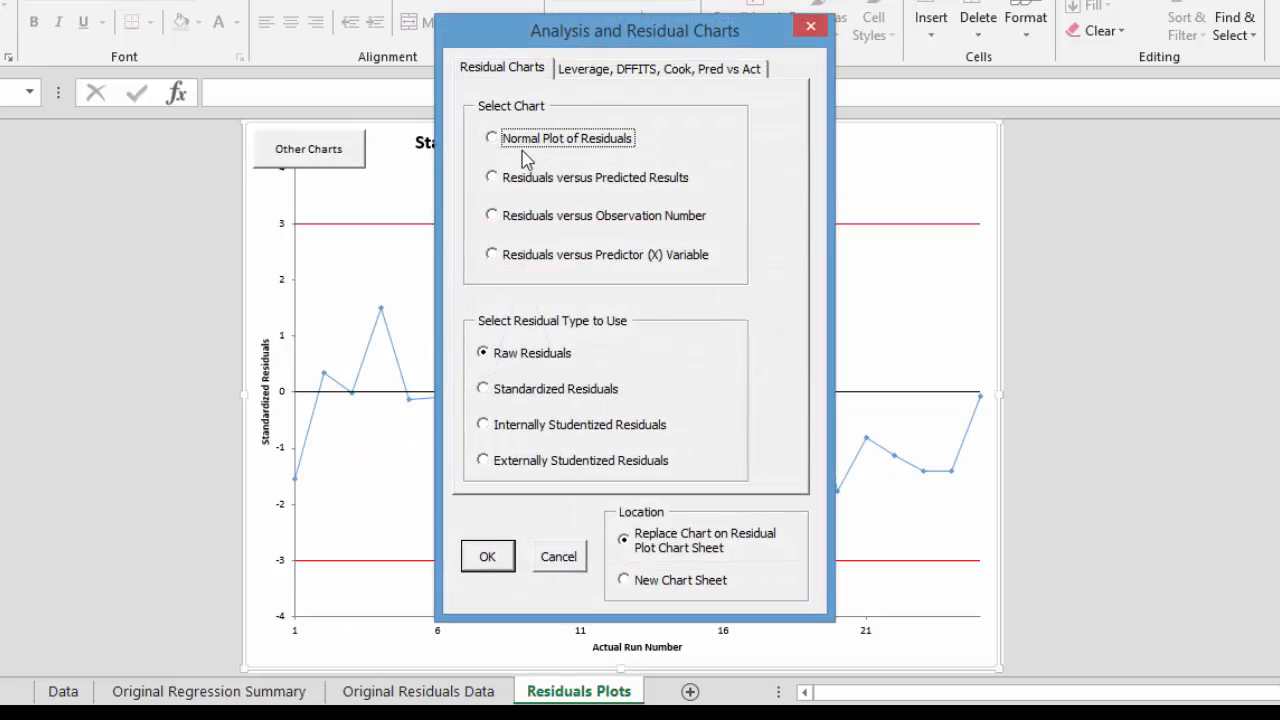
left_click(638, 72)
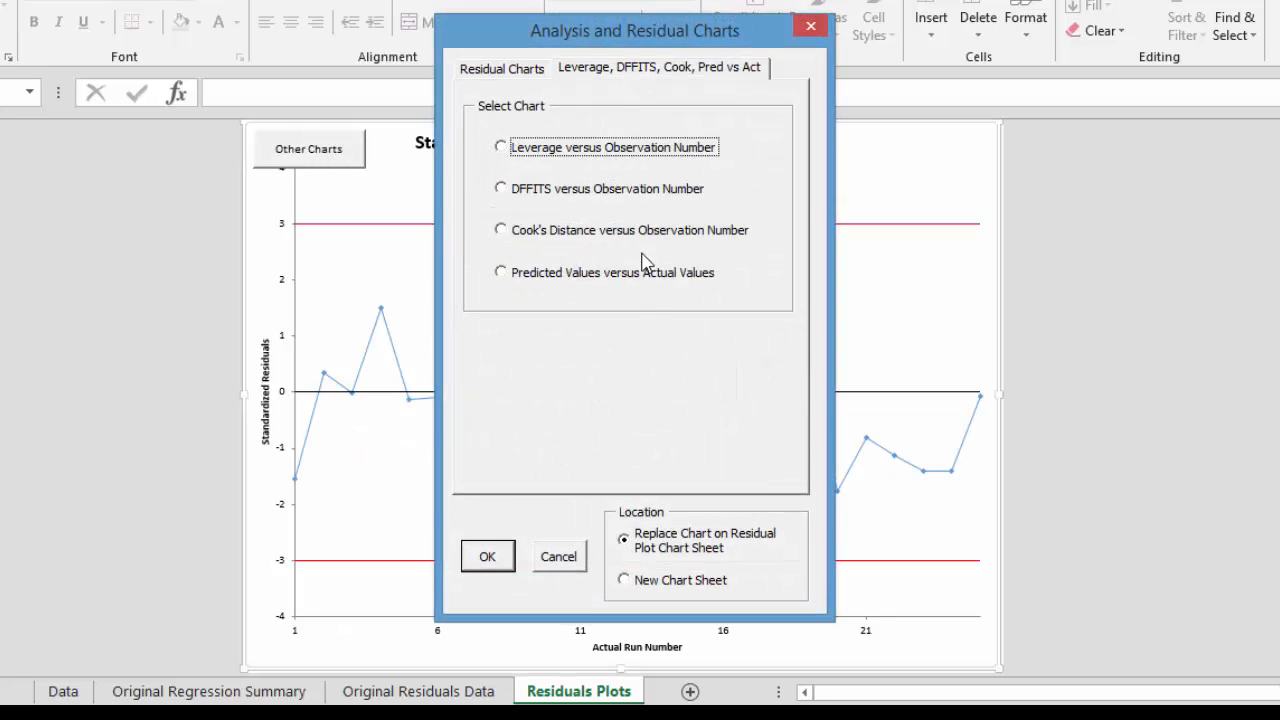
left_click(503, 276)
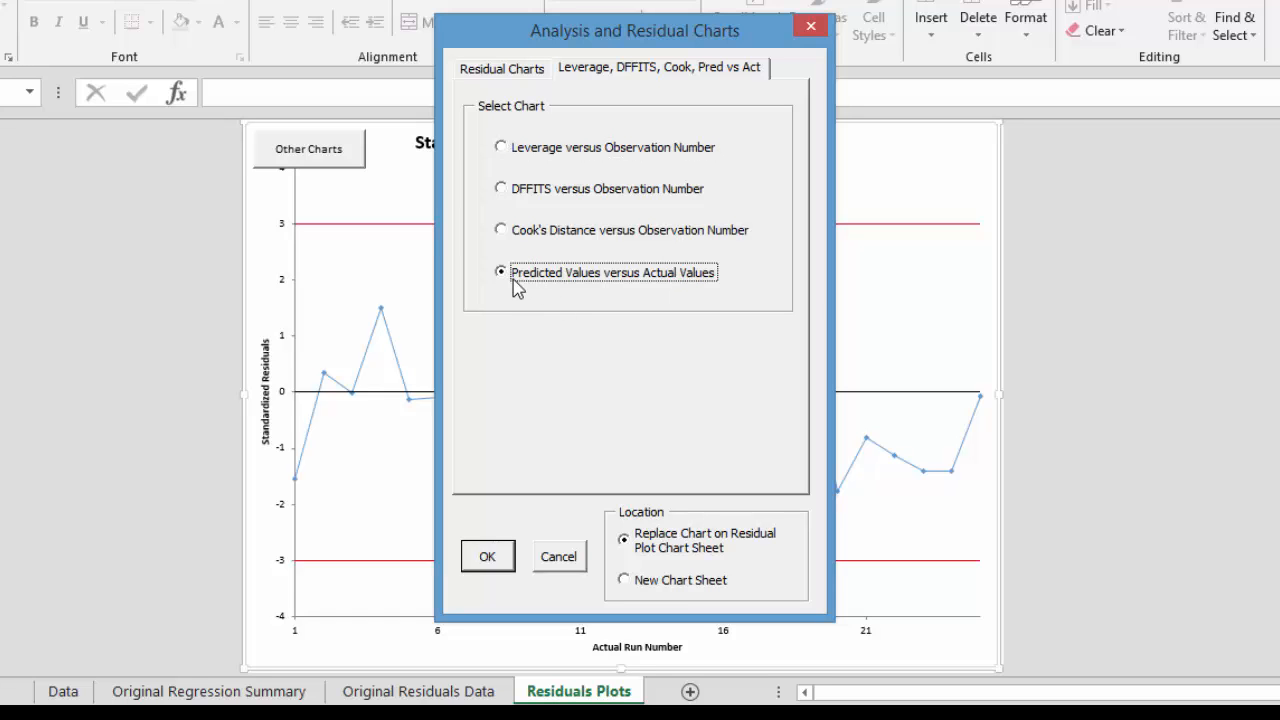
left_click(490, 557)
left_click(147, 383)
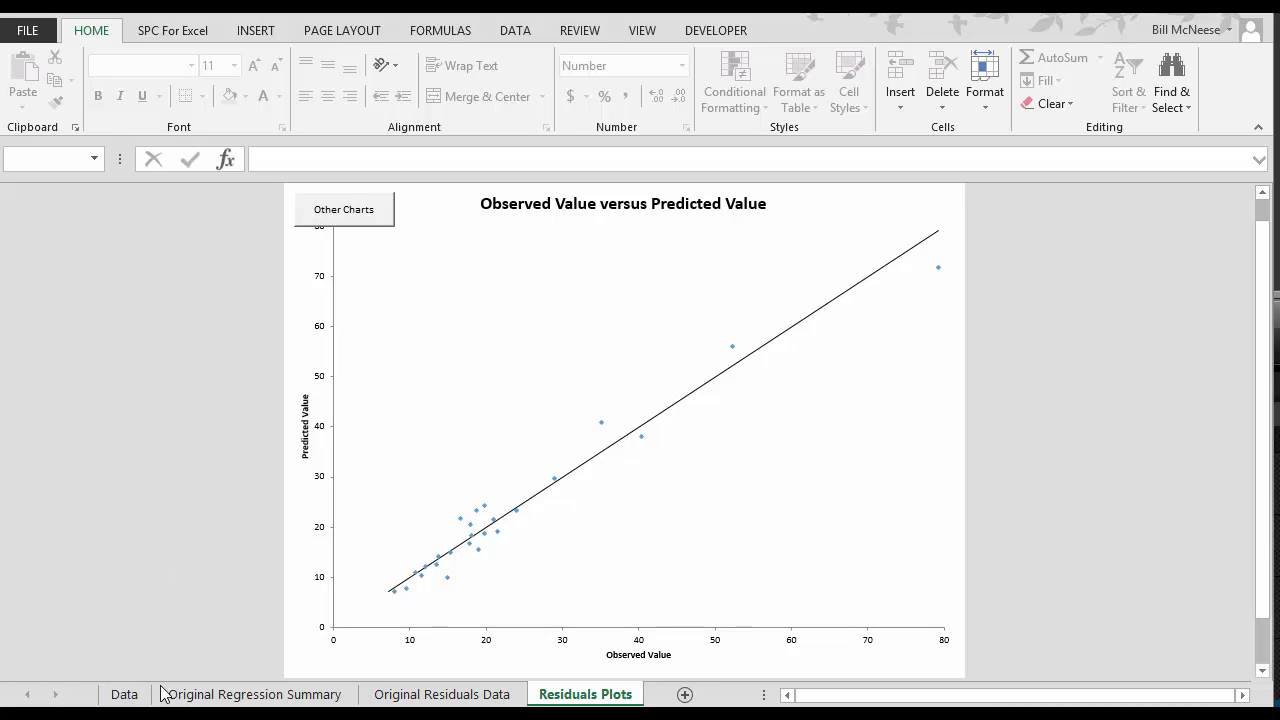
Step: Review the Remove Variables revision options for the Original Regression Summary and close them without removing a variable
left_click(289, 697)
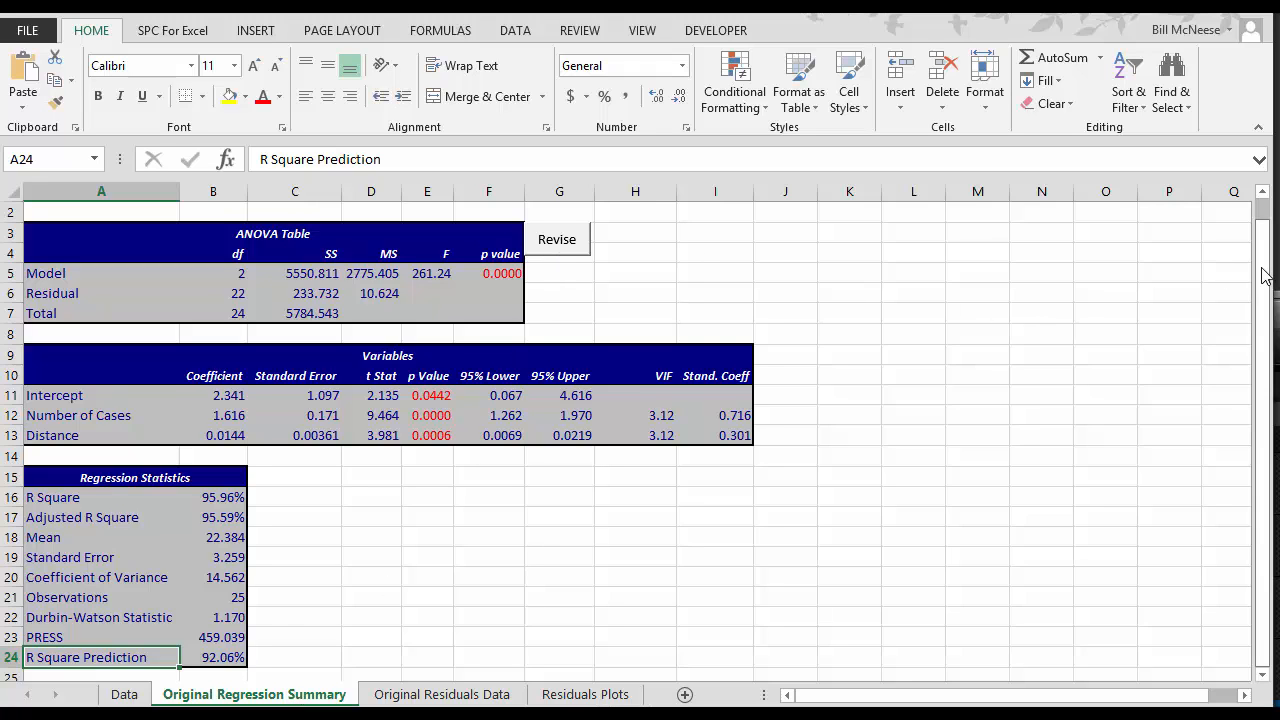
scroll(1262, 280, "up", 1)
left_click(557, 262)
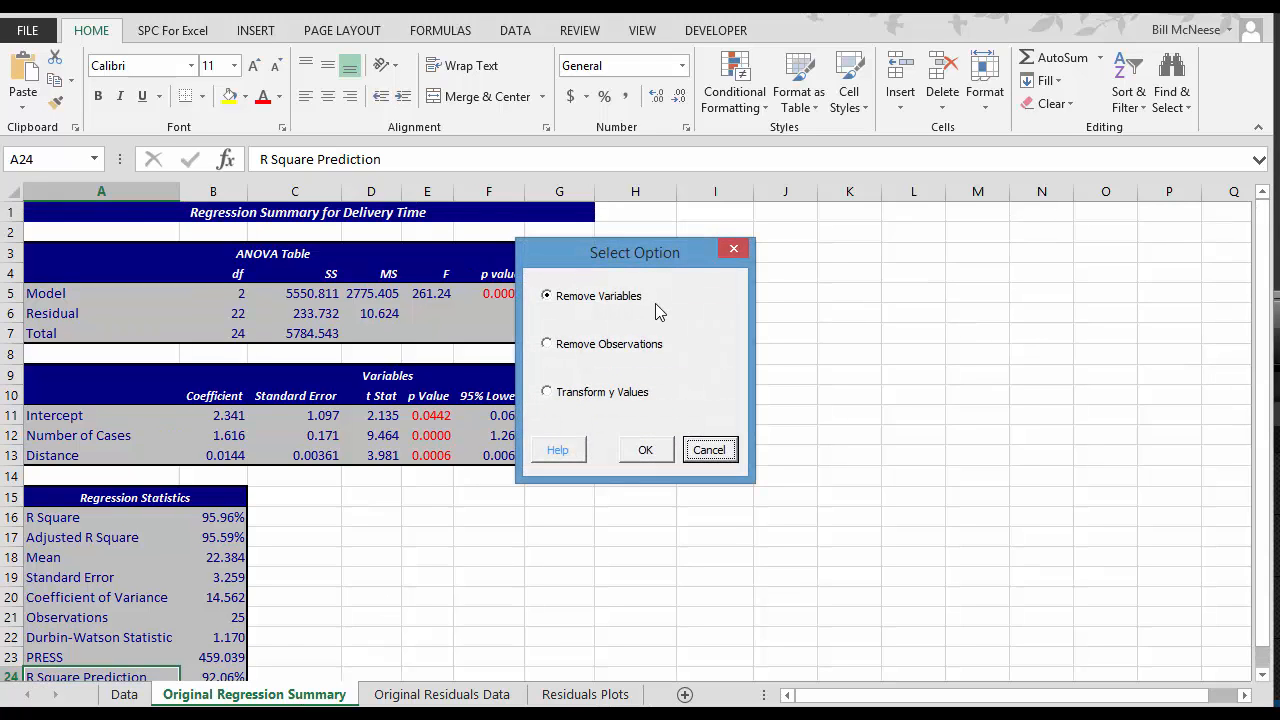
left_click(643, 452)
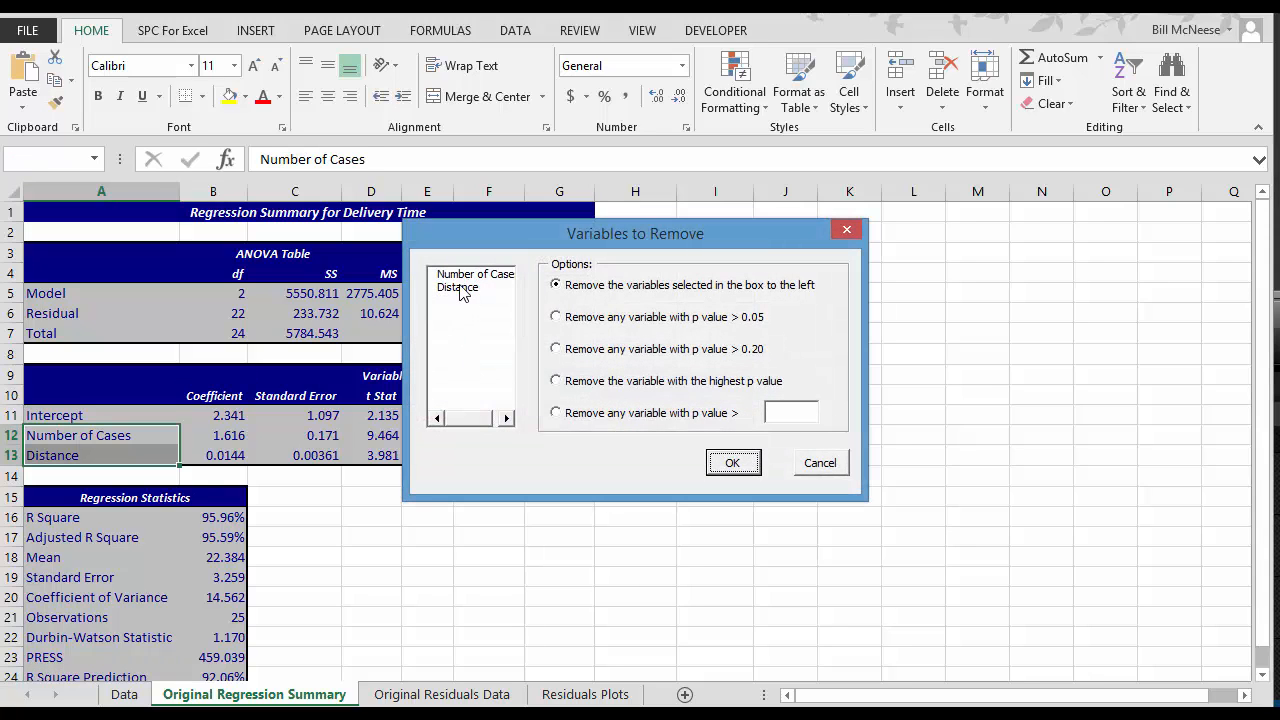
left_click(820, 462)
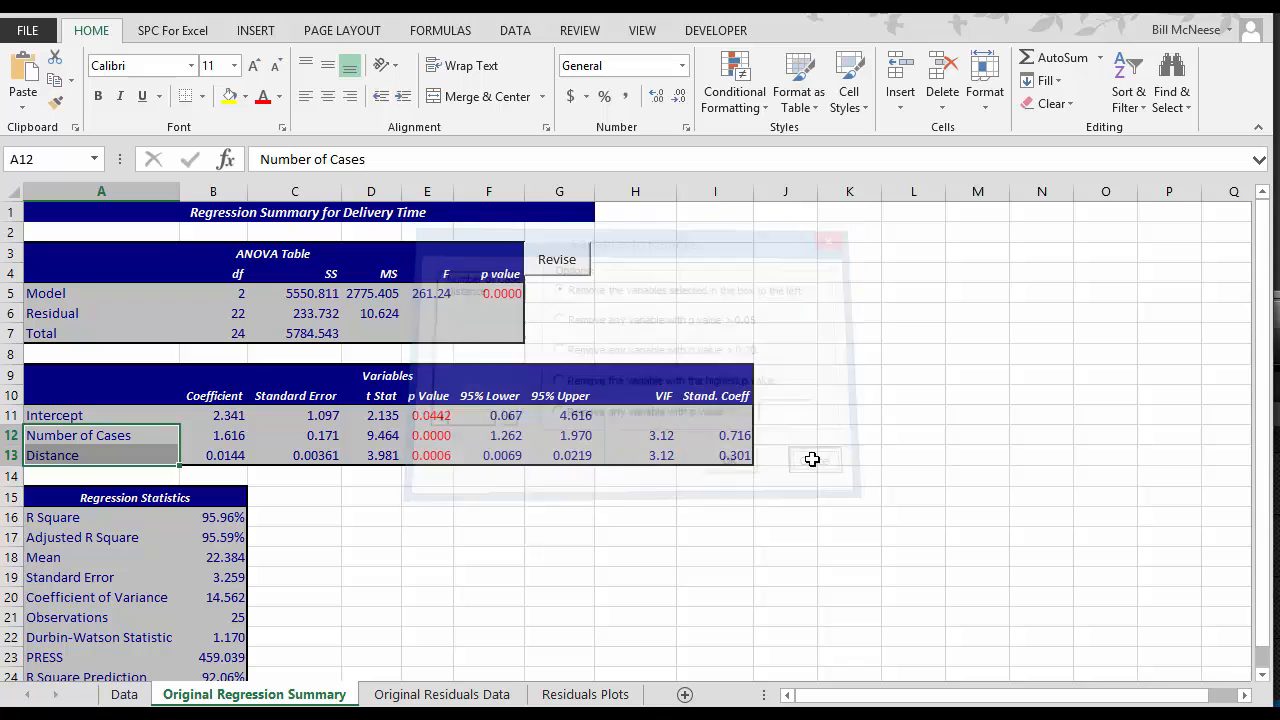
Step: Review the Remove Observations revision option with observation 9 selected, and cancel it without removing anything
left_click(571, 277)
left_click(605, 343)
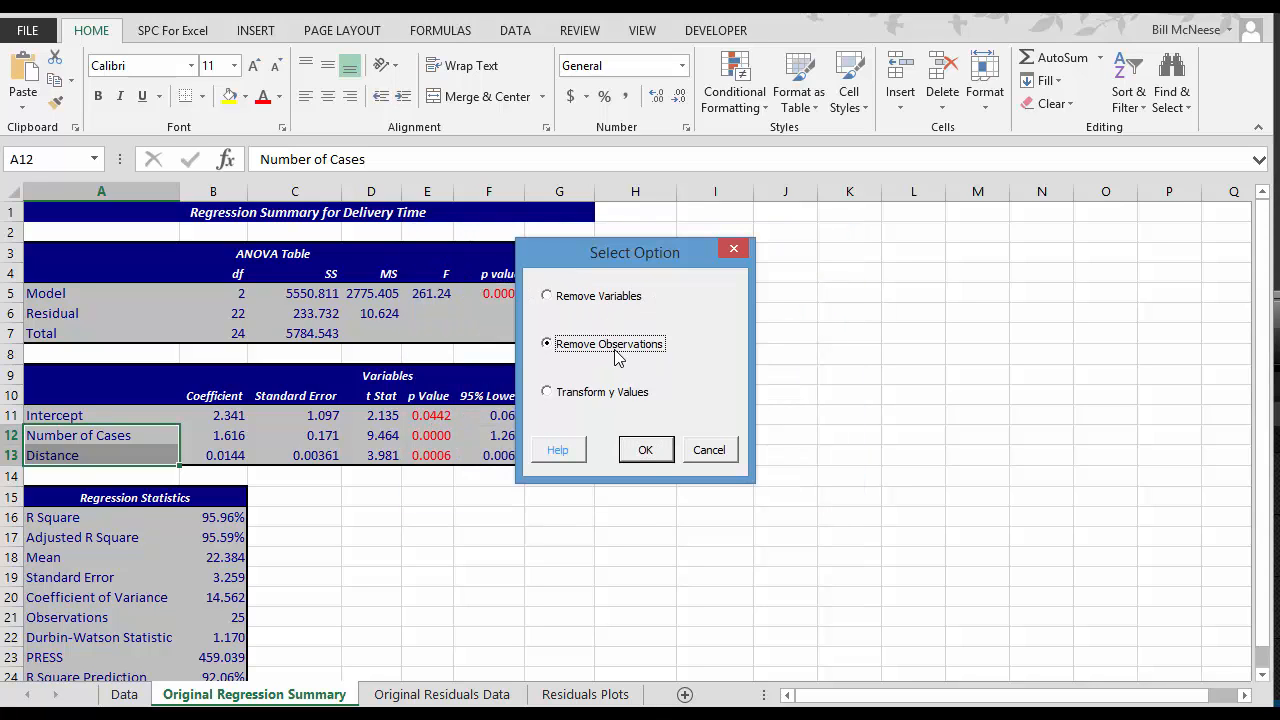
left_click(646, 449)
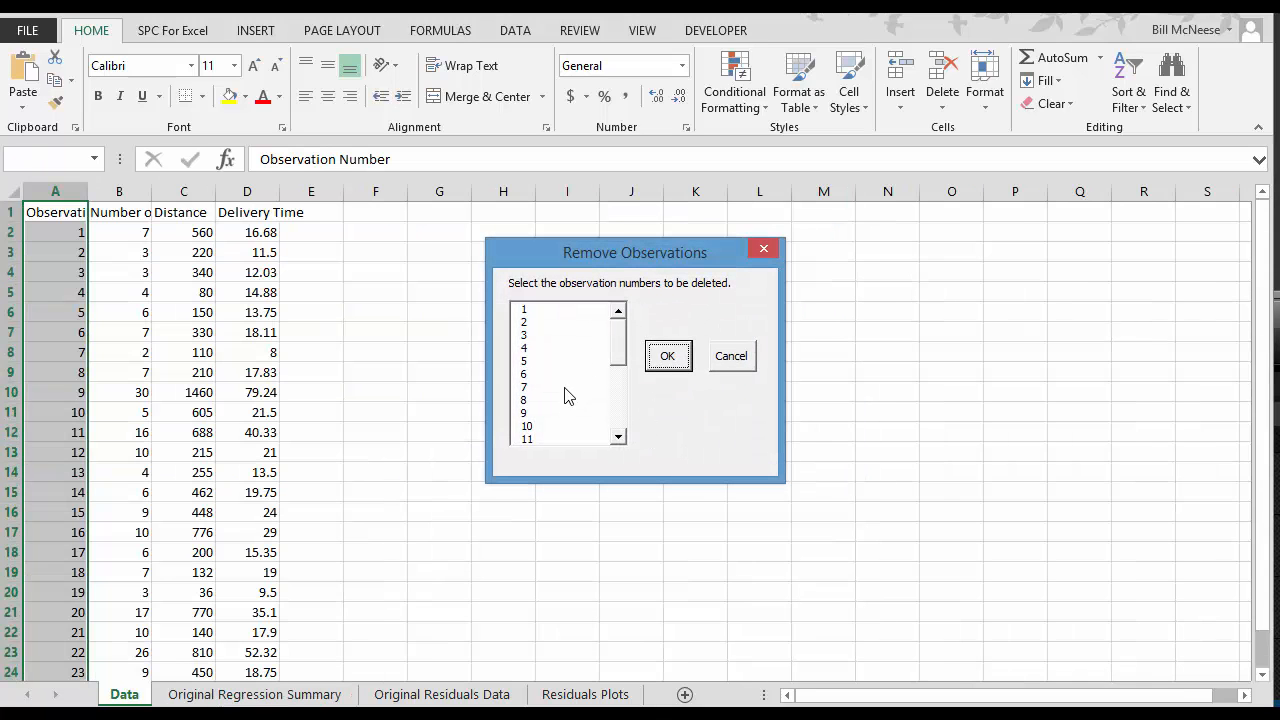
left_click(532, 413)
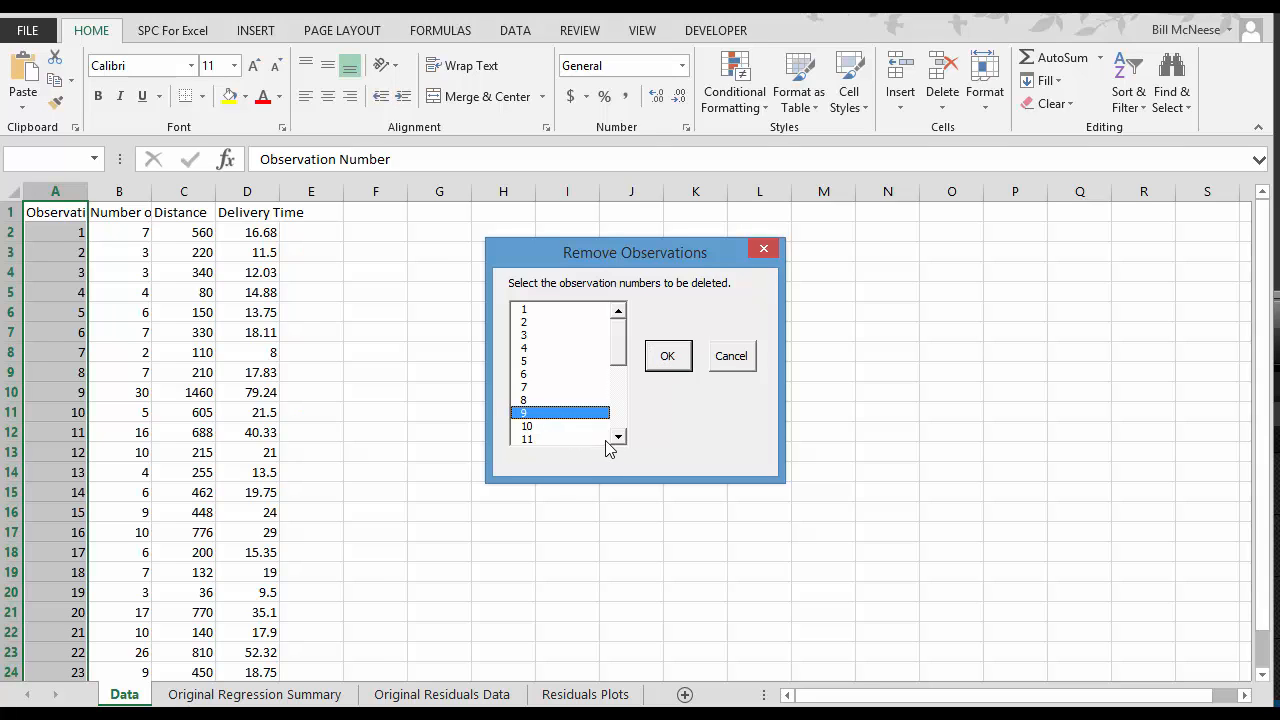
left_click(735, 367)
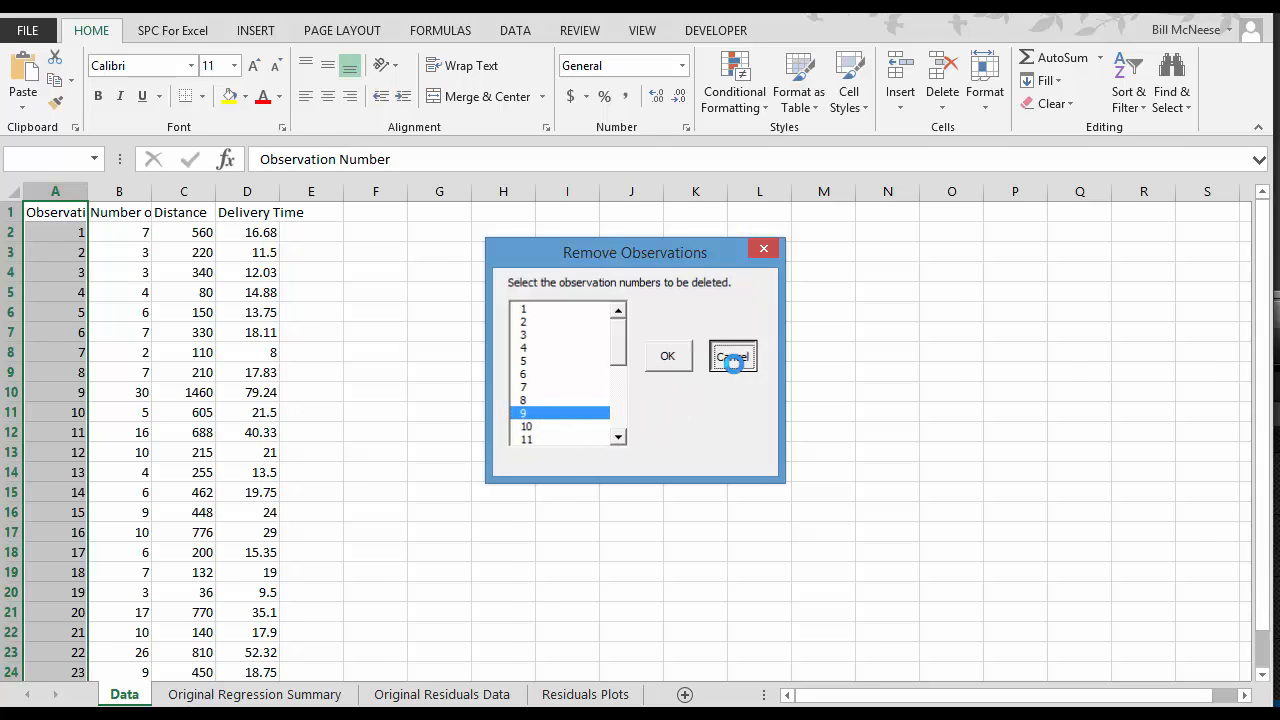
left_click(569, 278)
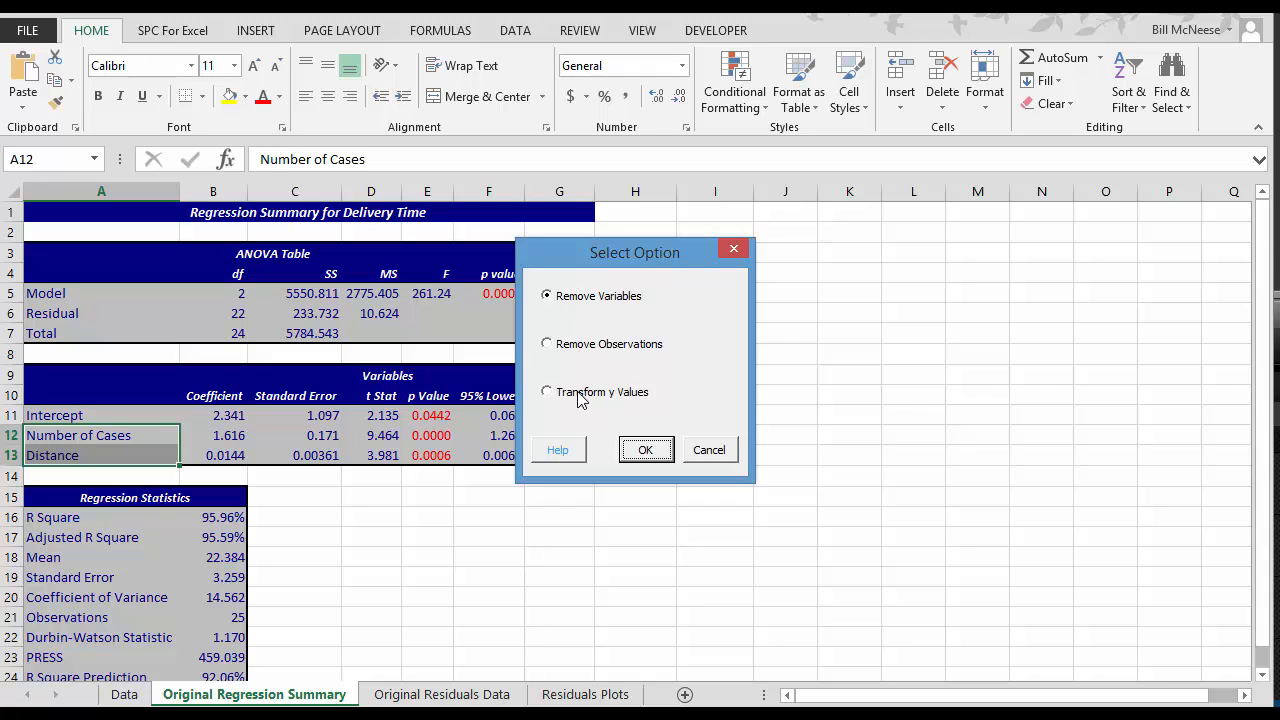
left_click(645, 450)
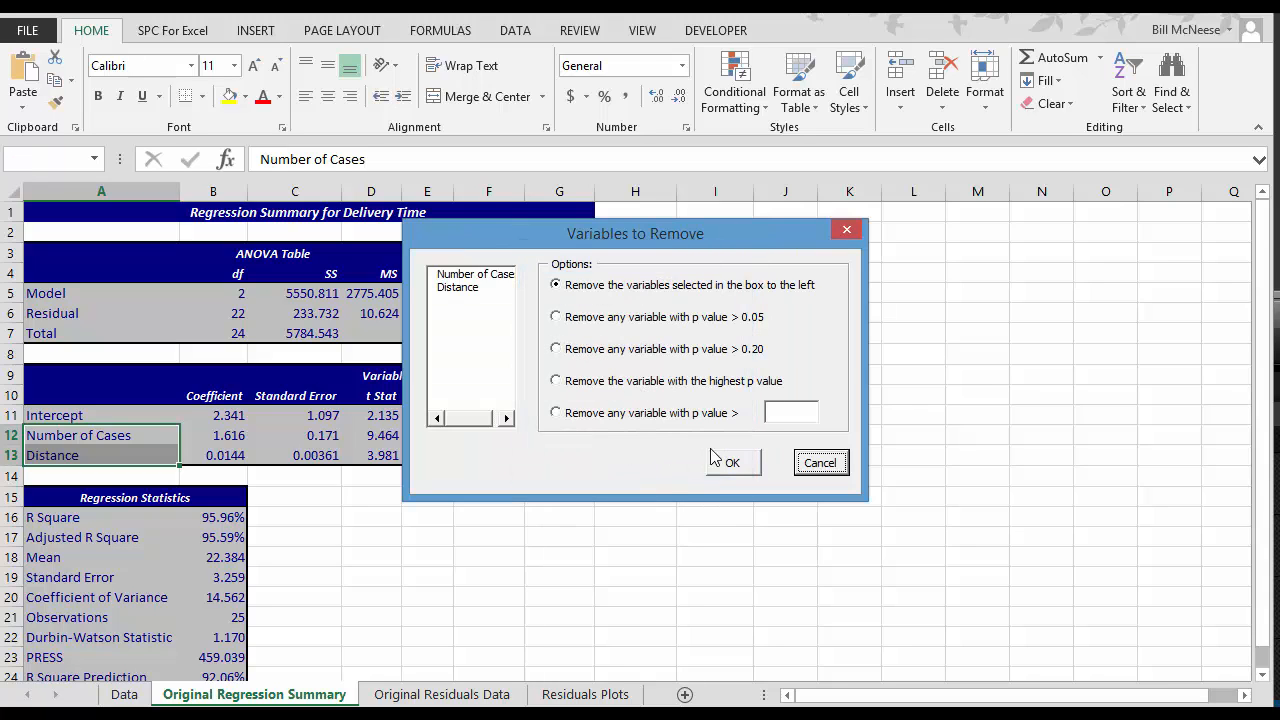
left_click(808, 462)
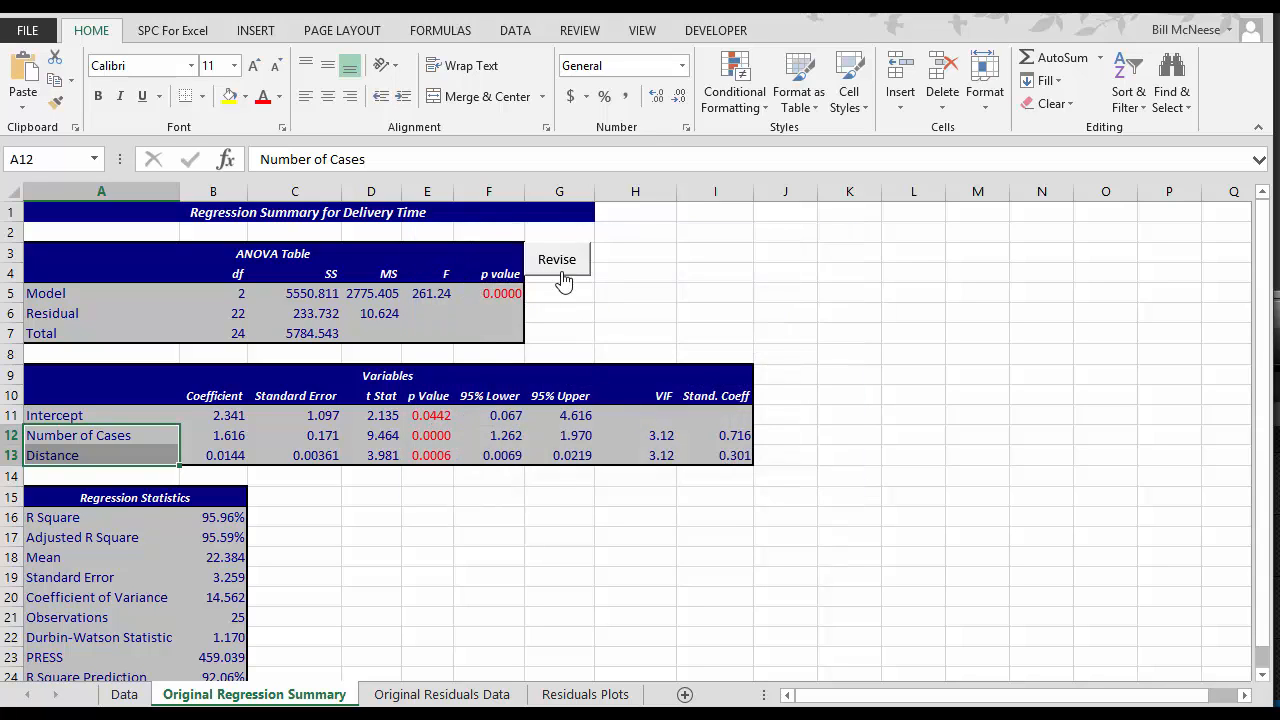
Step: Review the Transform y Values revision option's list of transformations and close it without applying one
left_click(563, 281)
left_click(590, 392)
left_click(640, 450)
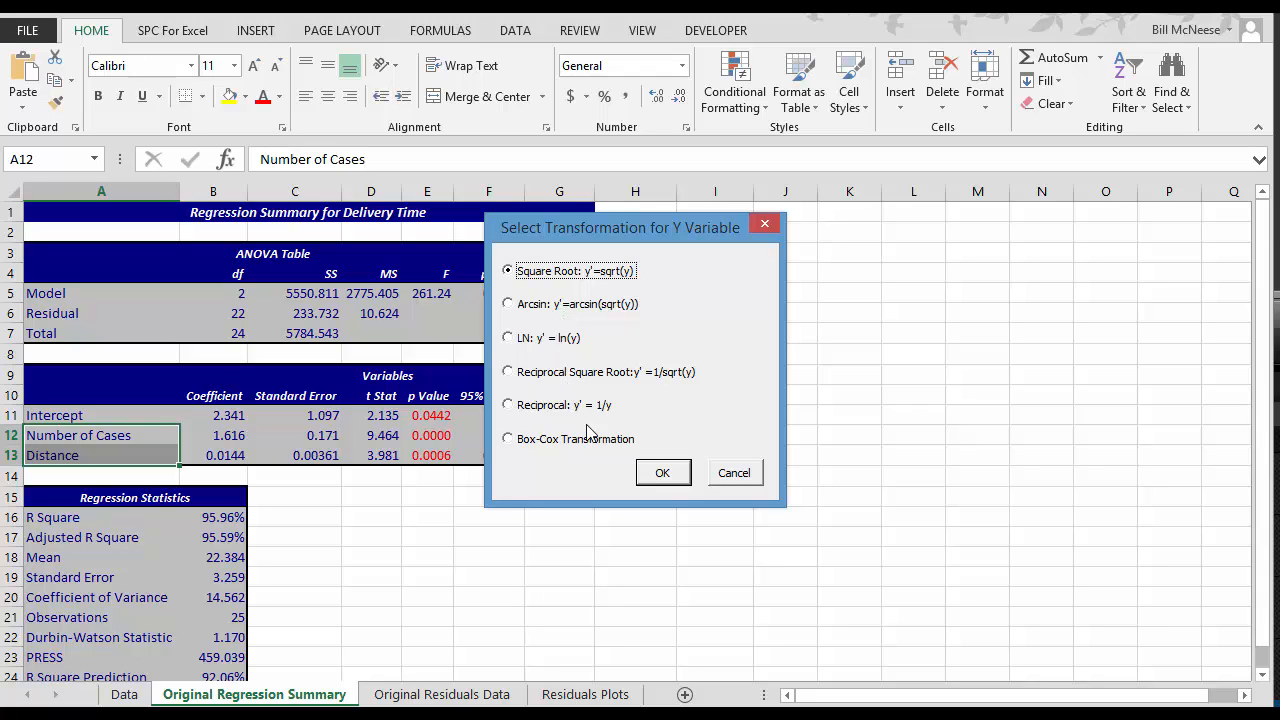
left_click(730, 478)
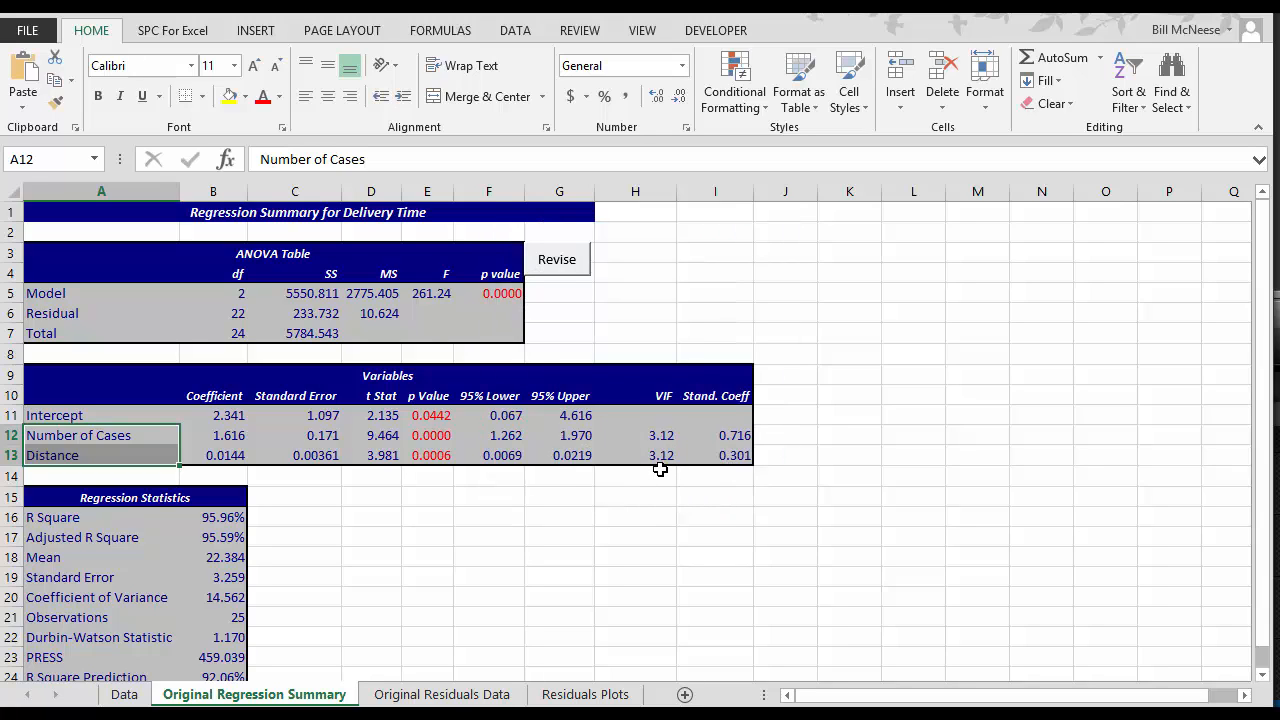